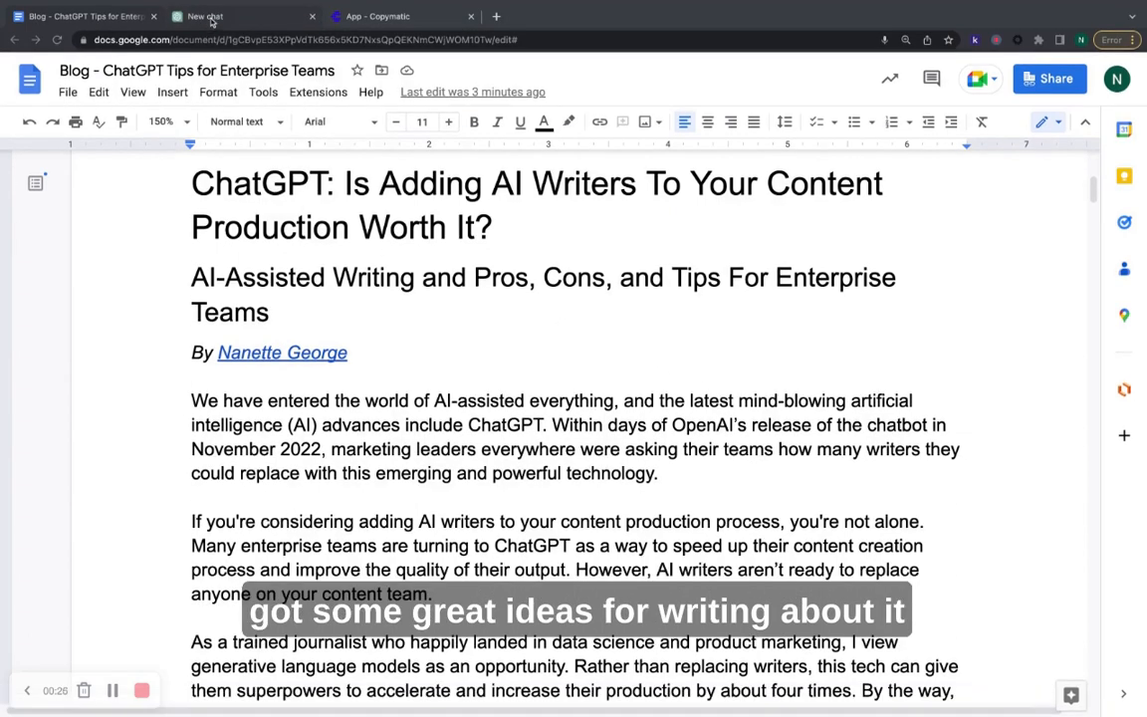
Find the prompt given to ChatGPT and Copymatic near the end of the blog document and copy its full text
click(209, 18)
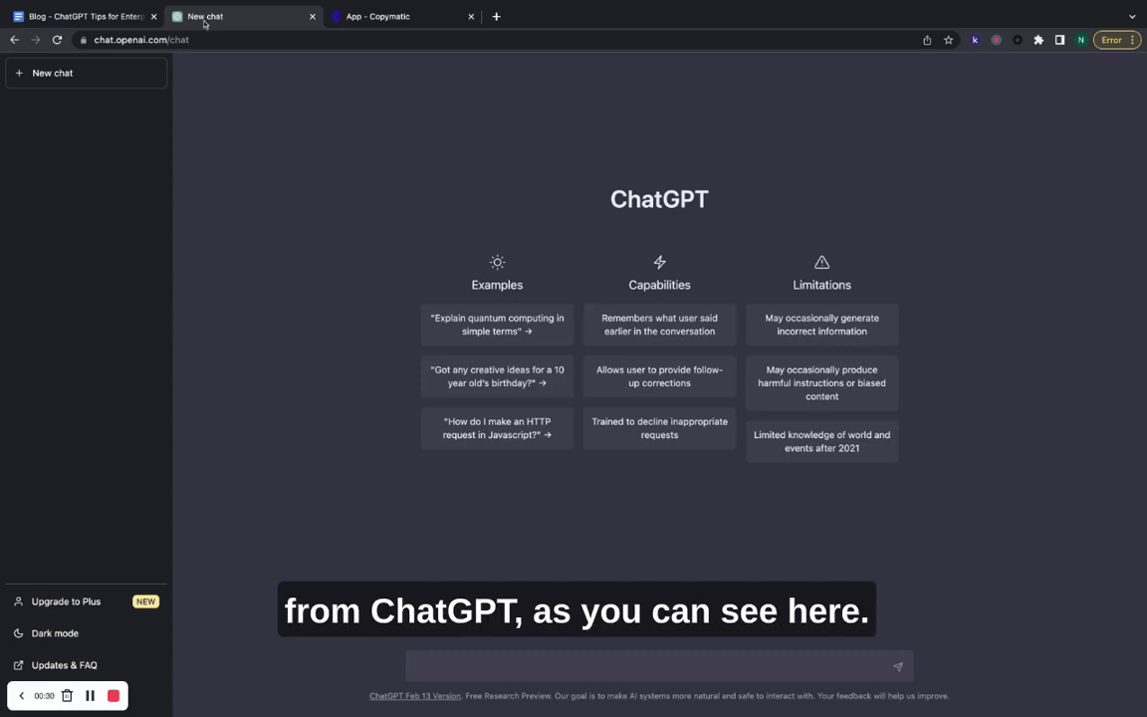
click(110, 20)
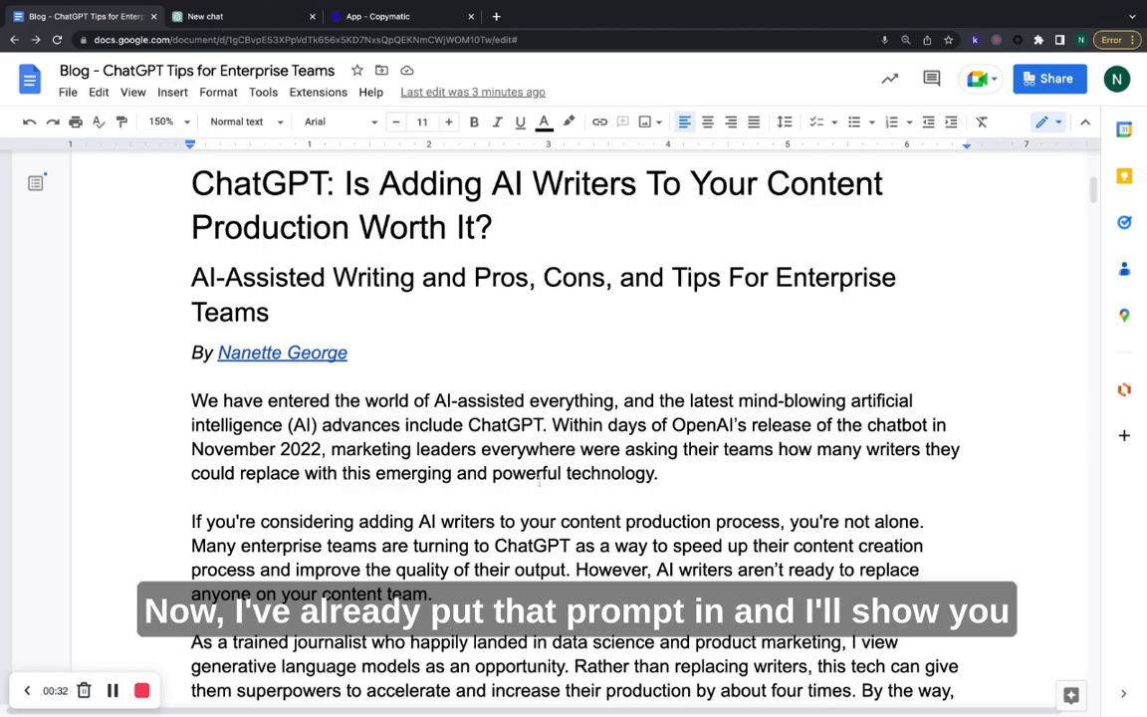
scroll(539, 482, down, 10)
scroll(538, 481, down, 12)
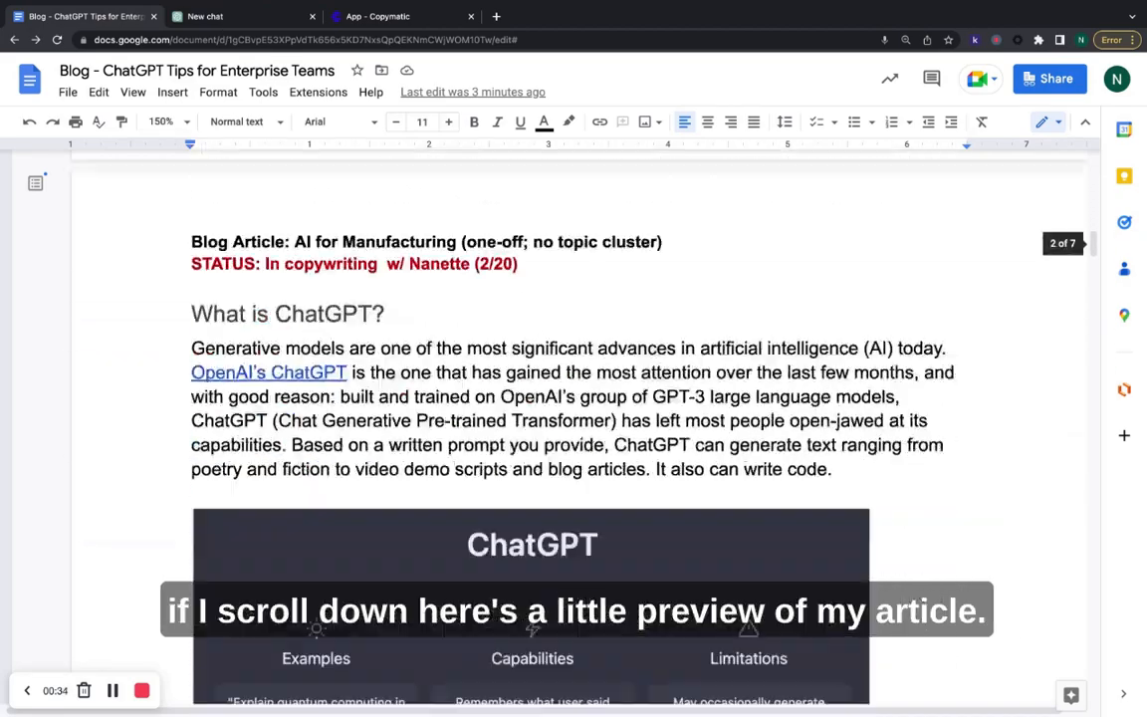
scroll(538, 418, down, 15)
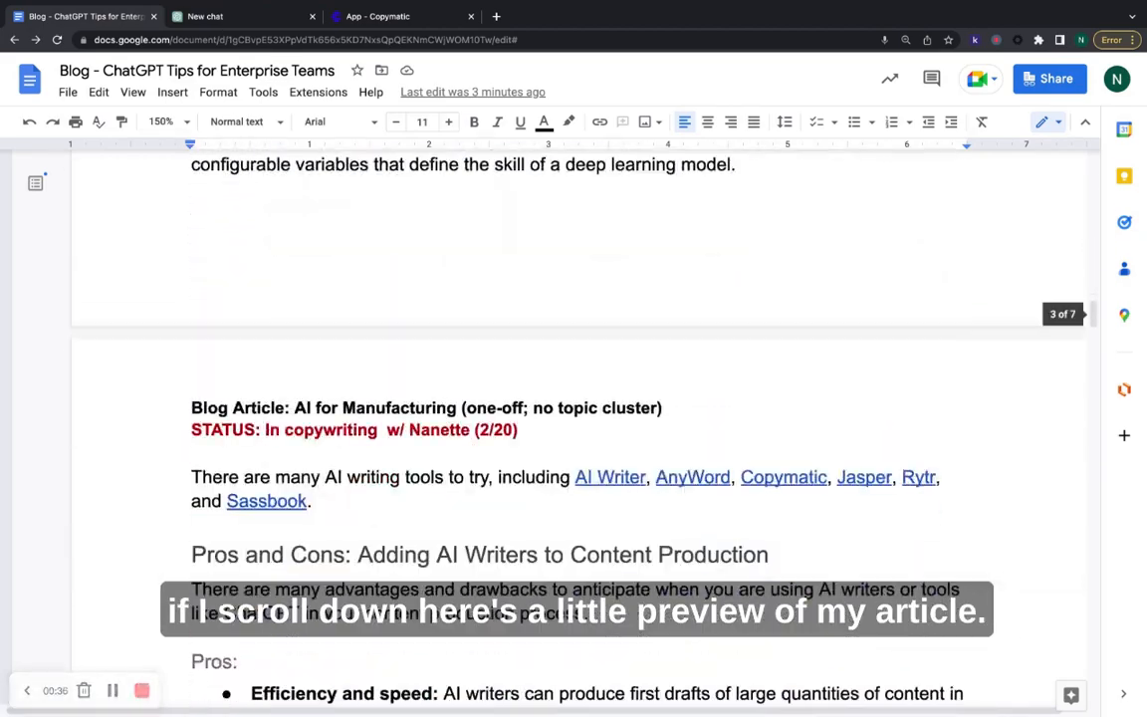
scroll(574, 418, down, 15)
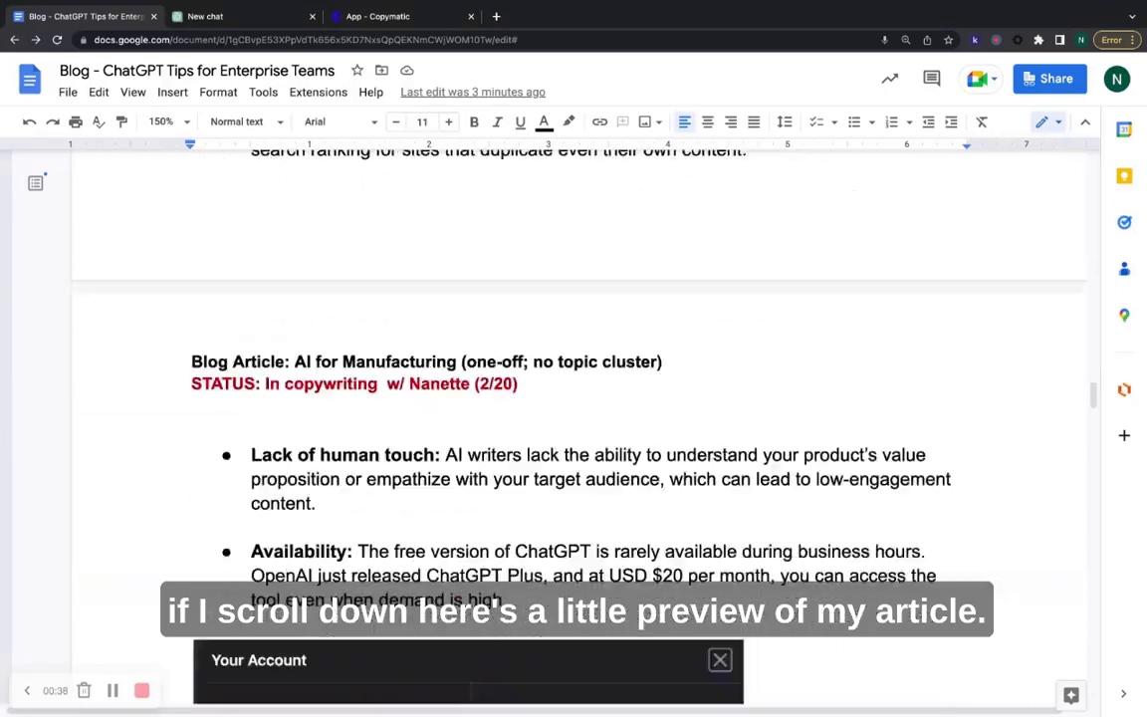
scroll(573, 418, down, 15)
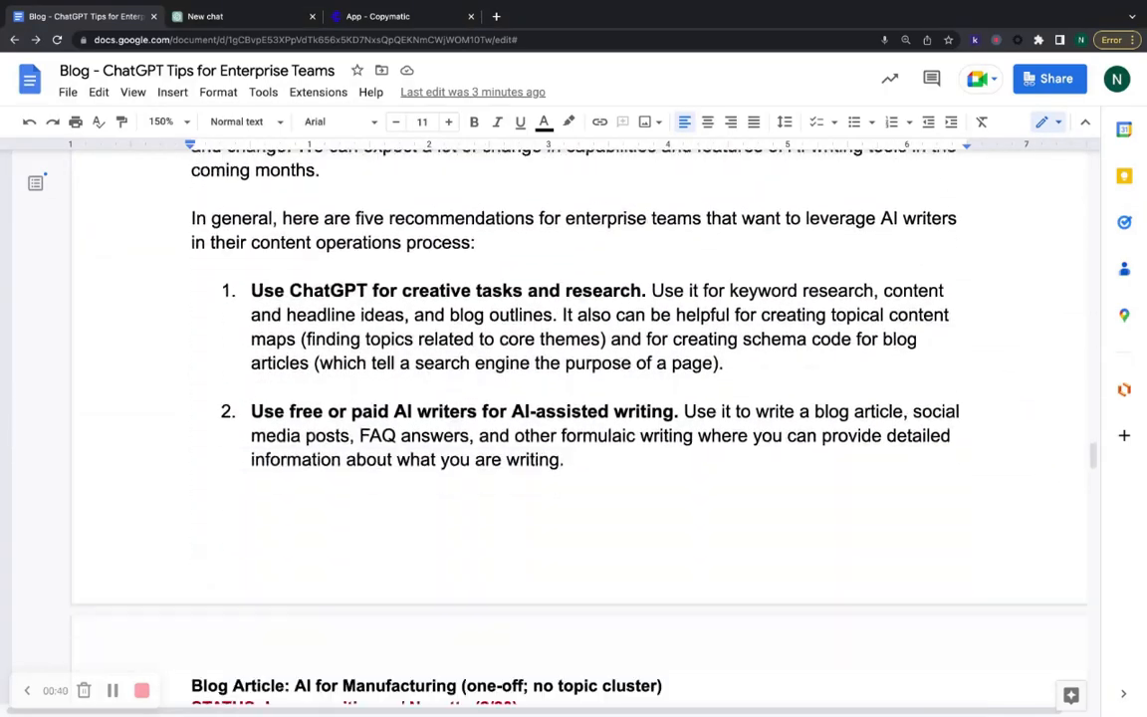
scroll(574, 418, down, 10)
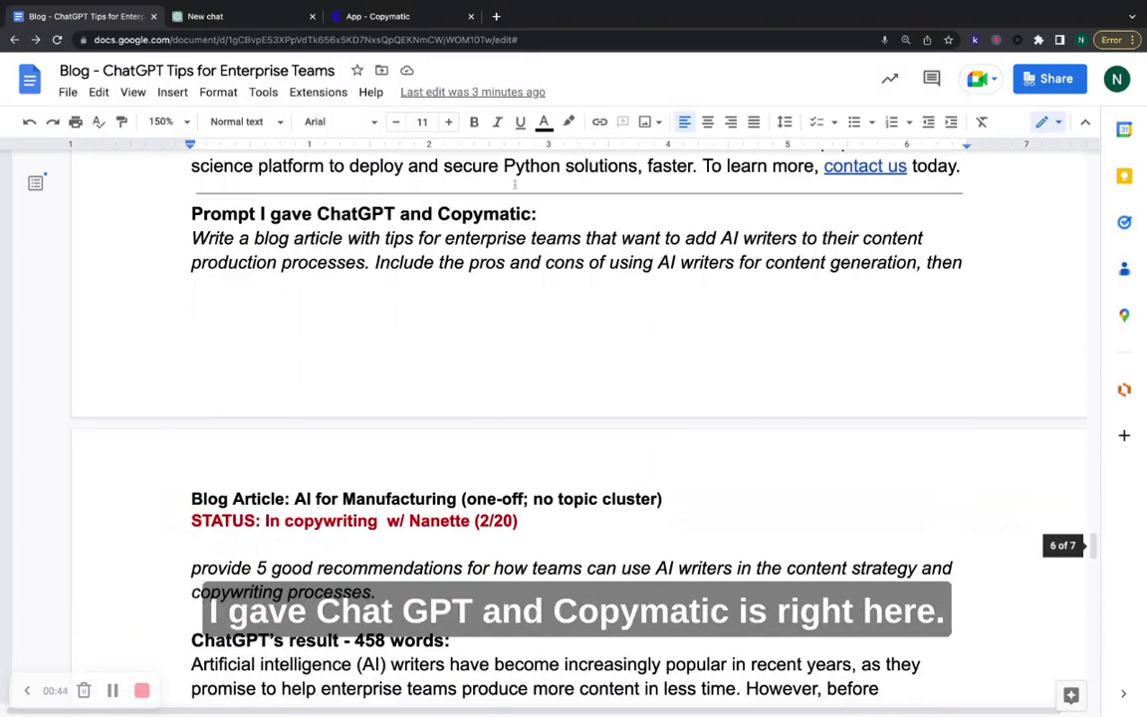
triple_click(499, 245)
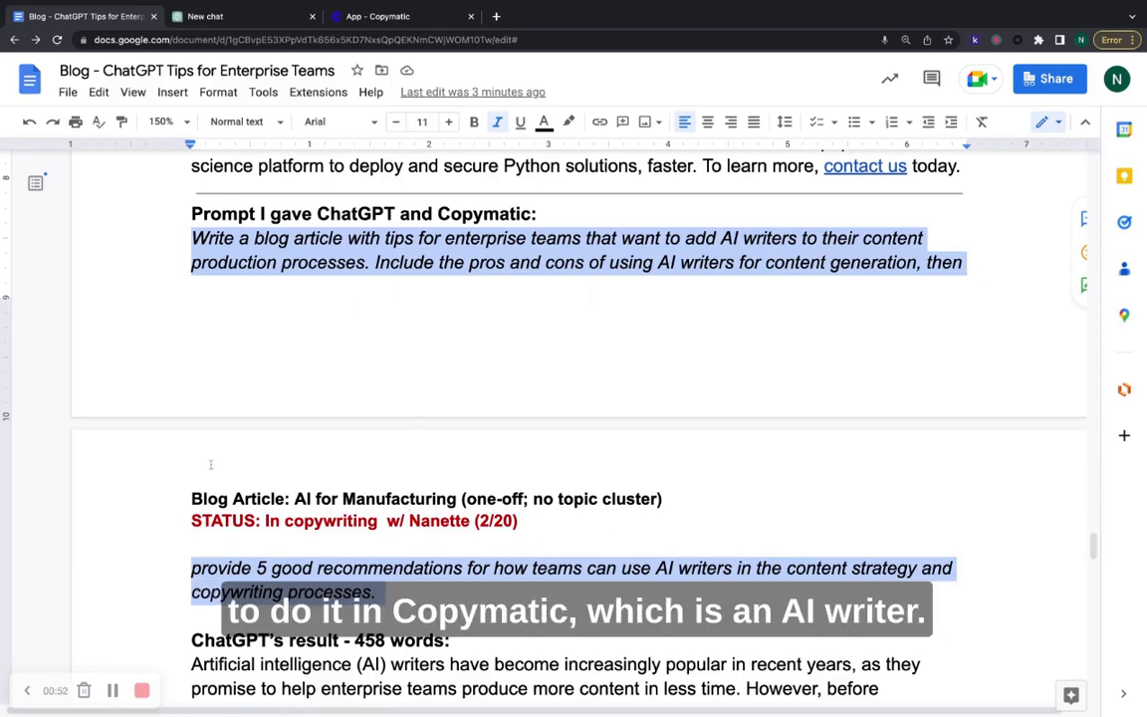
Review the prompt and ChatGPT's pros, cons and recommendations, and place the cursor under the "Copymatic's result" heading
scroll(578, 418, down, 5)
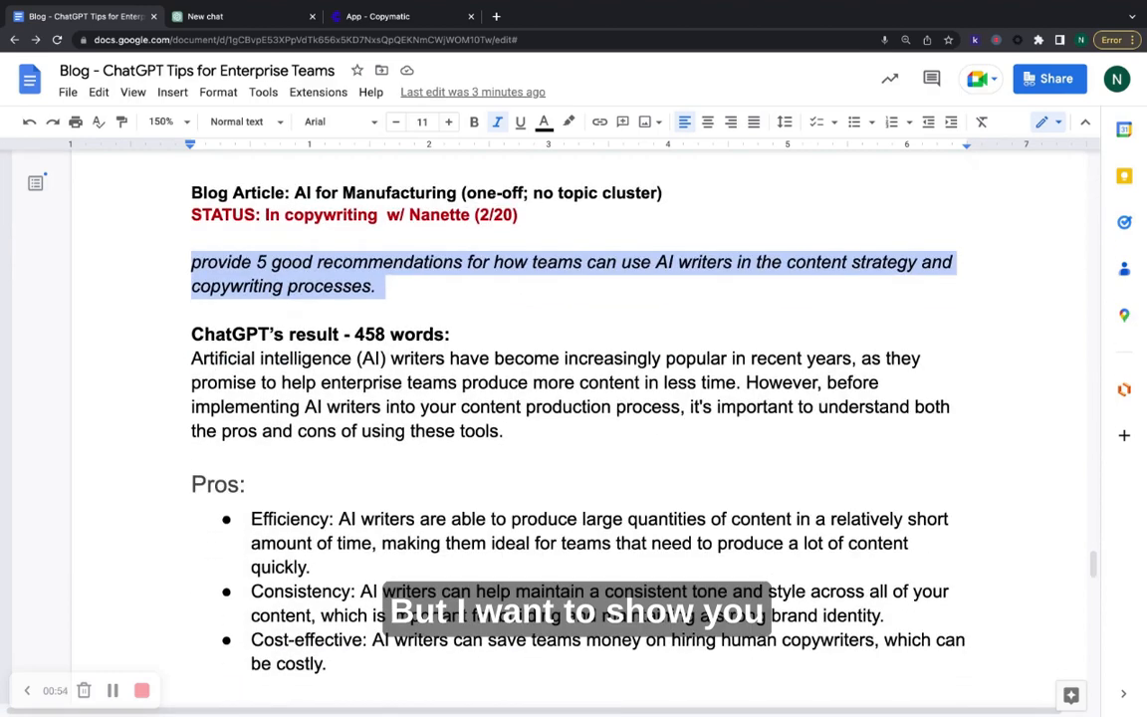
scroll(578, 419, down, 2)
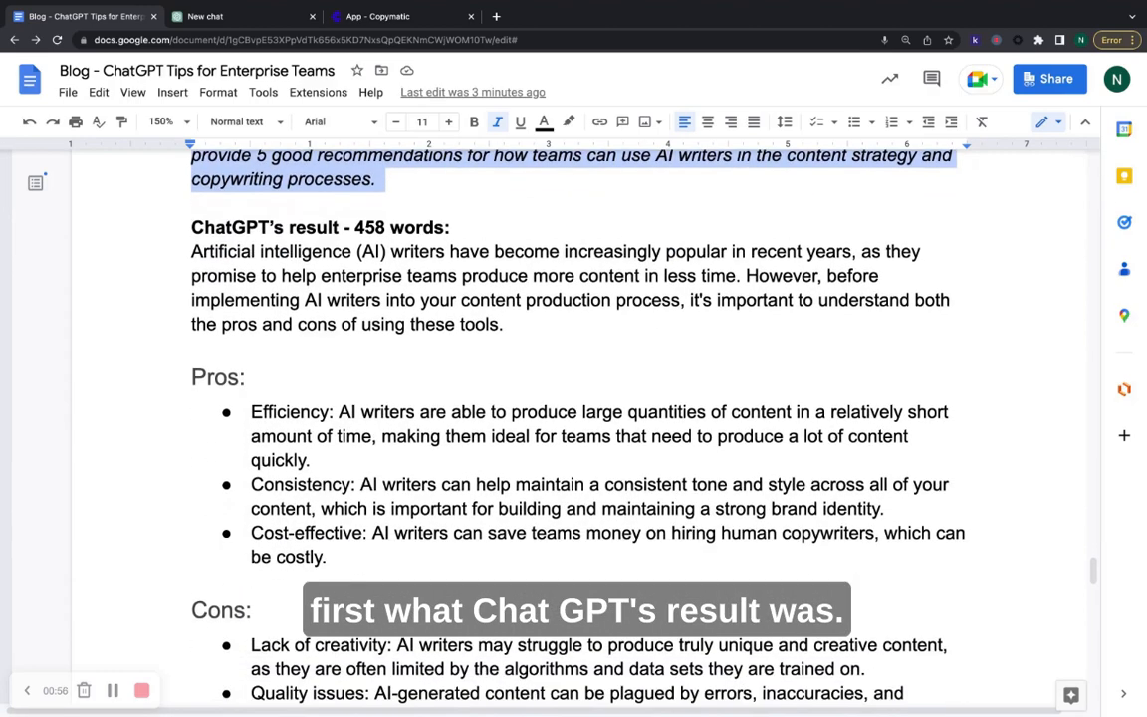
click(345, 385)
scroll(345, 386, down, 2)
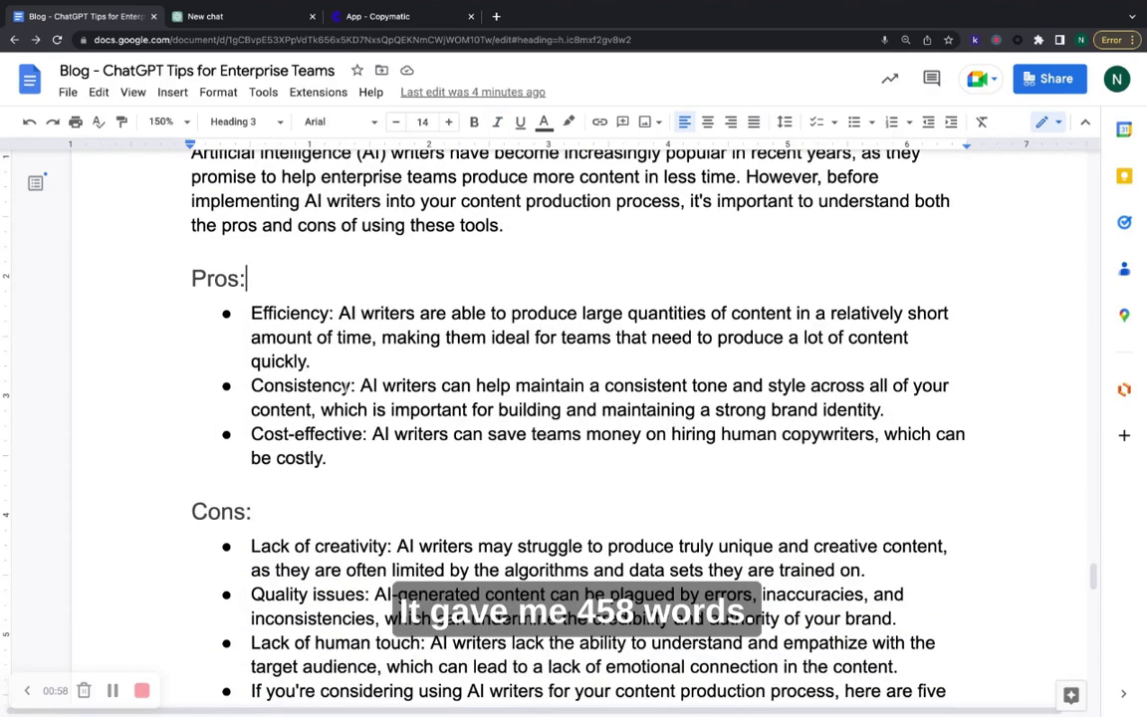
scroll(344, 386, up, 8)
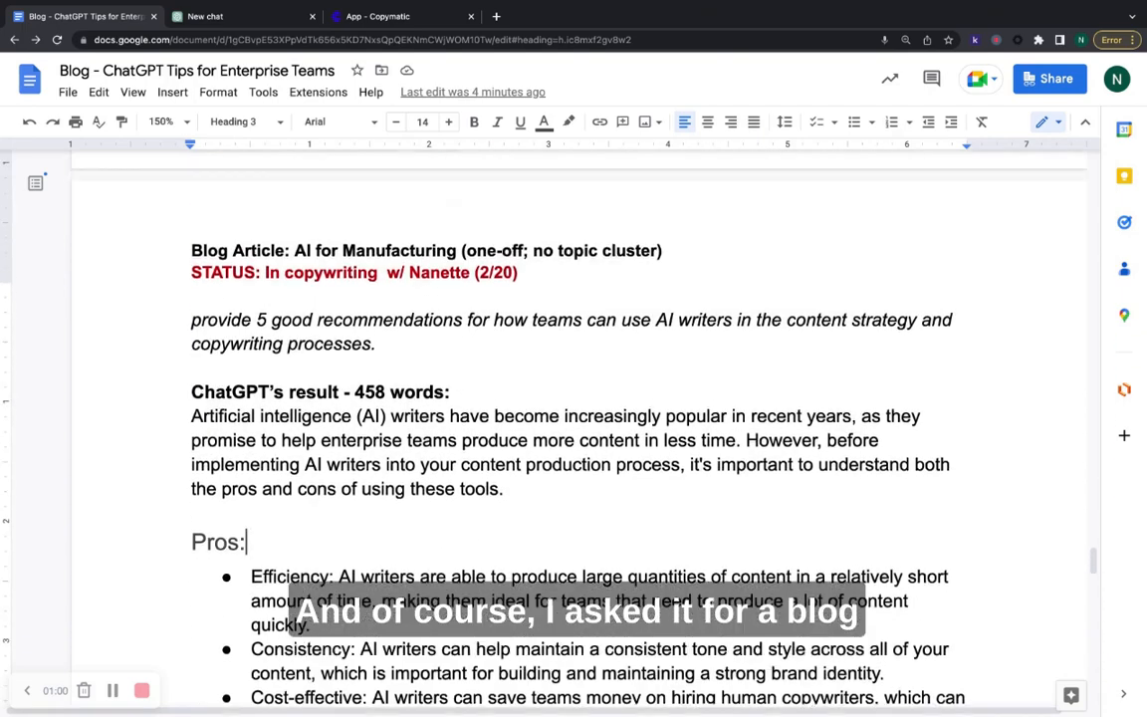
scroll(578, 418, up, 2)
scroll(578, 418, down, 1)
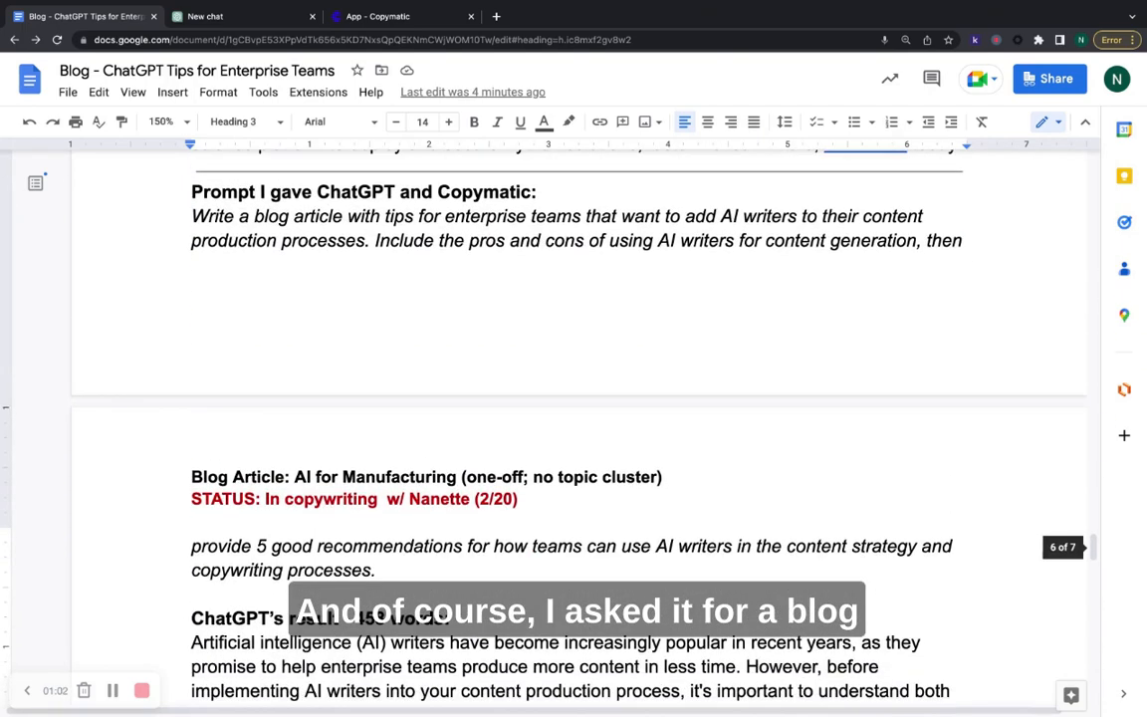
scroll(578, 418, down, 1)
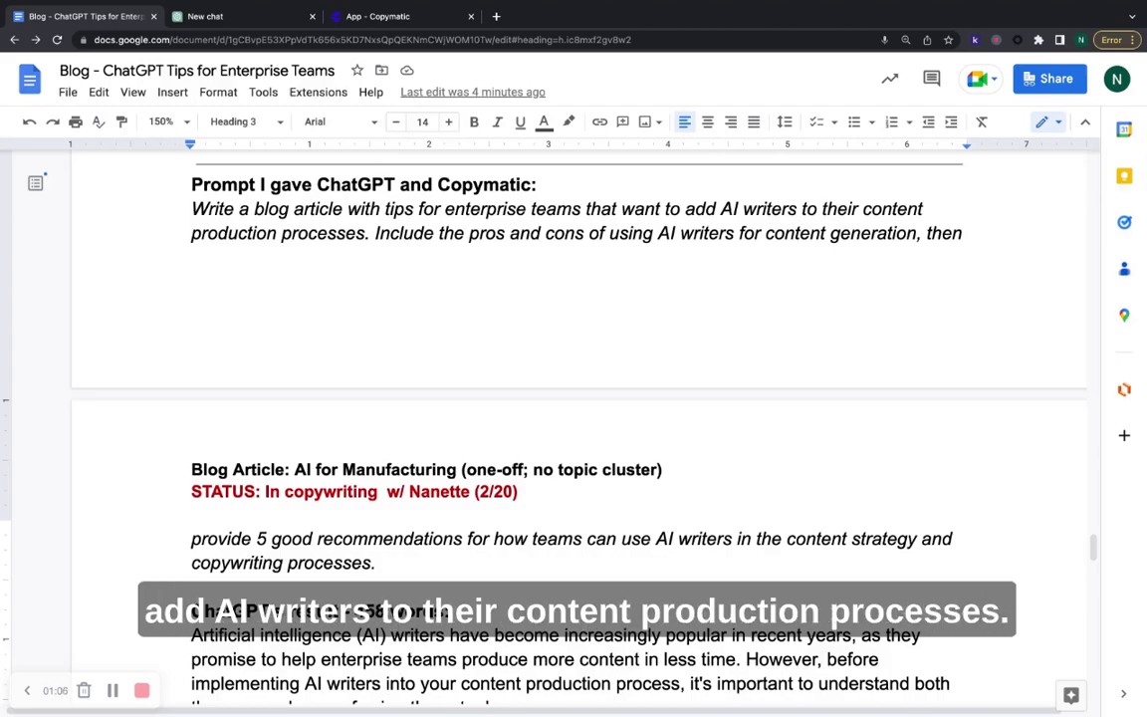
scroll(578, 418, down, 10)
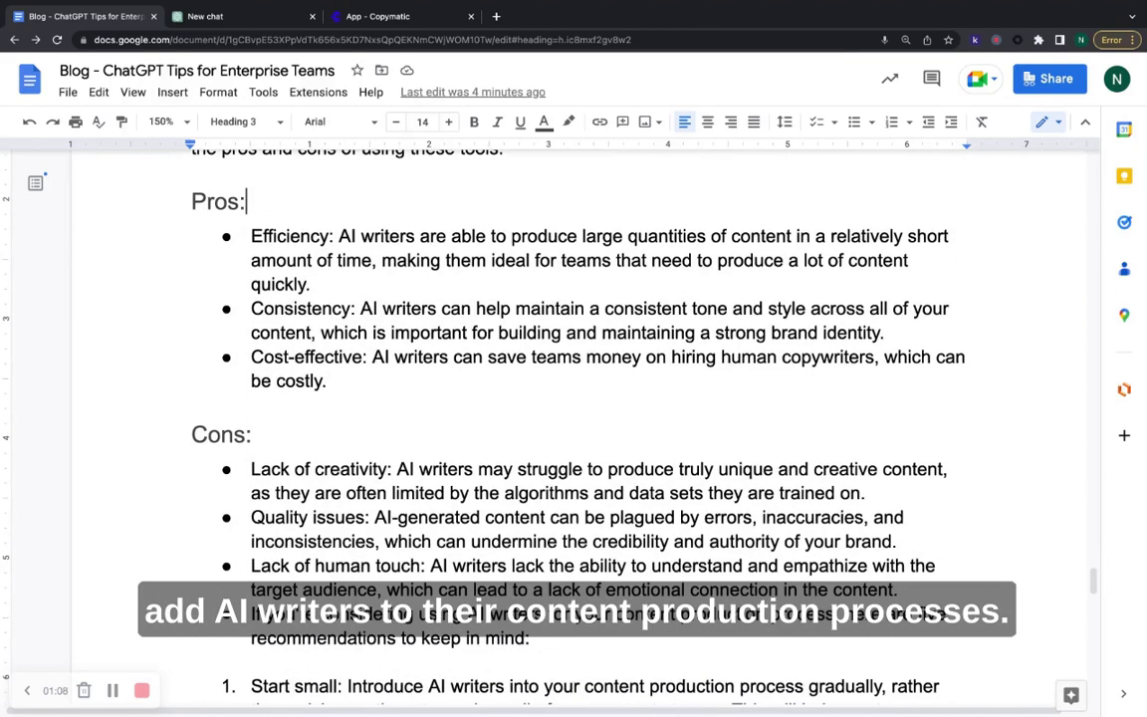
scroll(578, 418, down, 12)
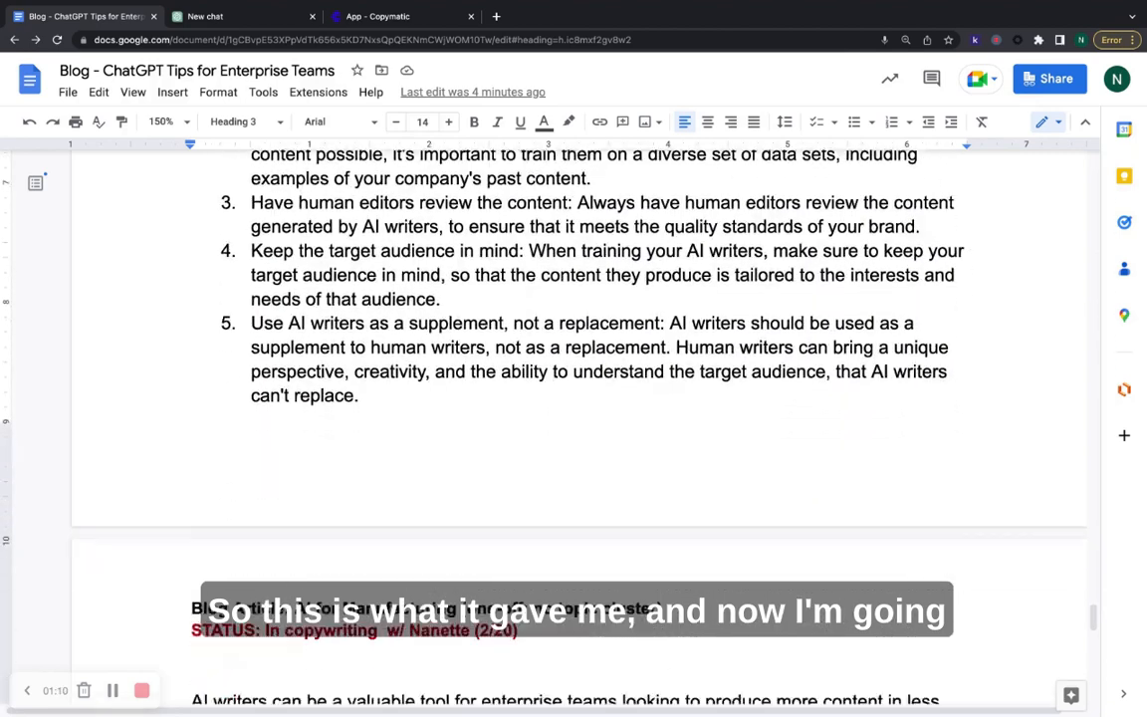
scroll(312, 381, down, 8)
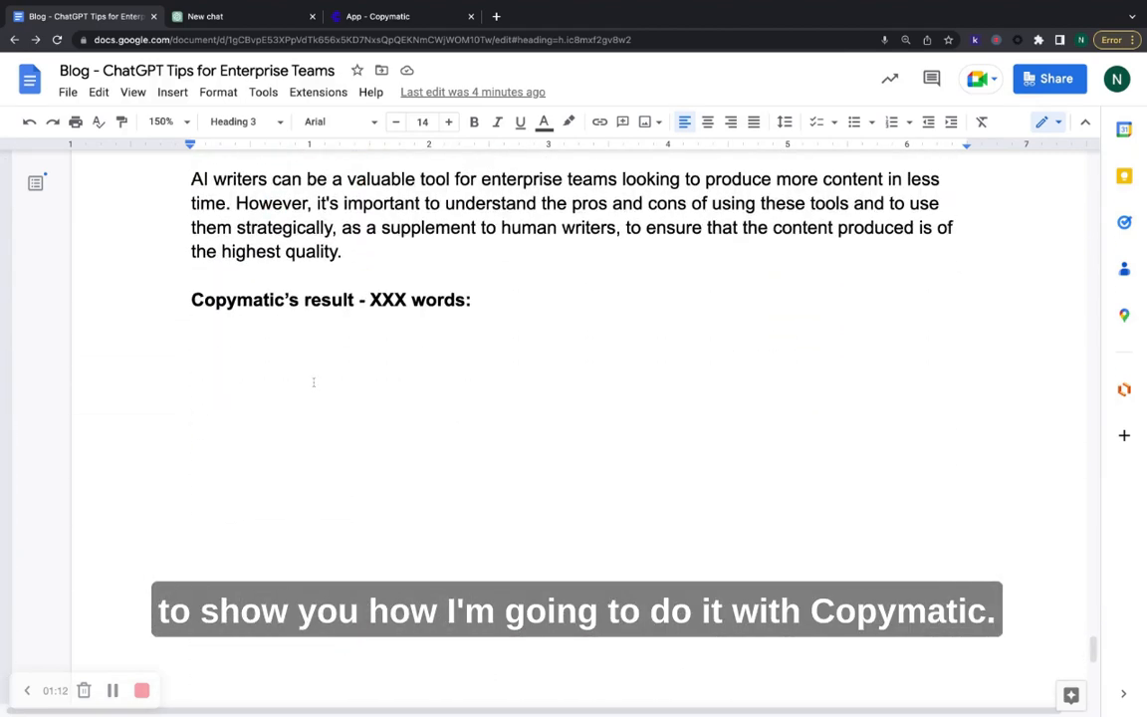
scroll(313, 381, down, 3)
click(230, 302)
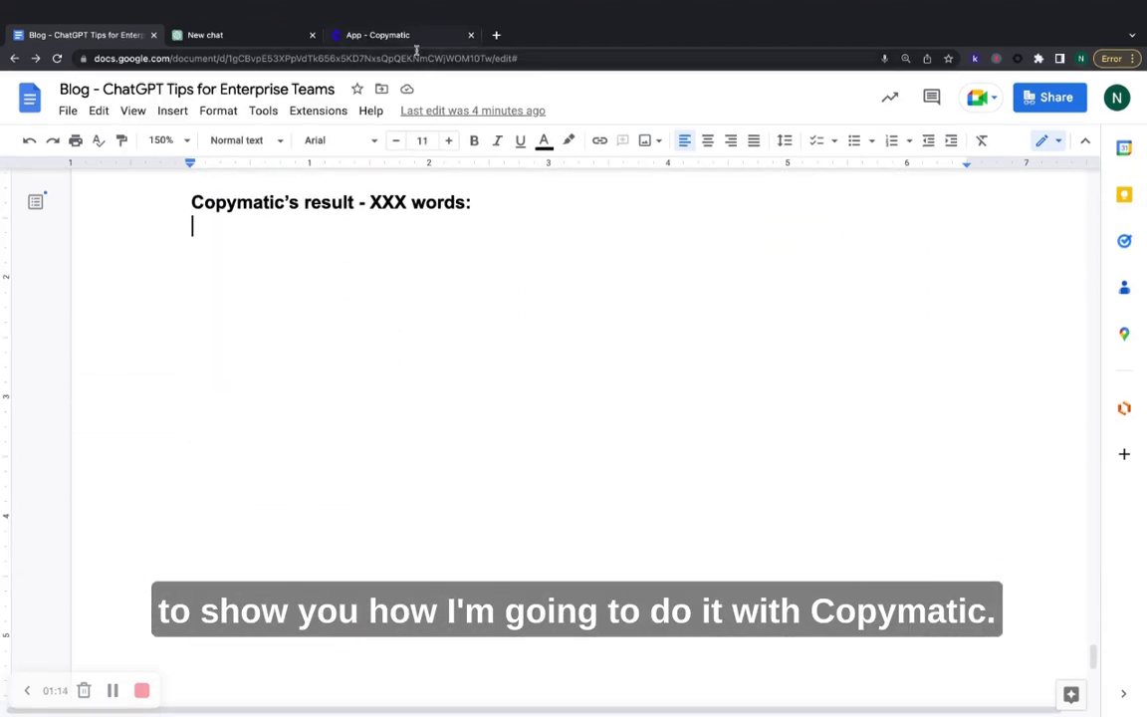
Switch to Copymatic, open the Blog Post Writer and paste the copied prompt as the blog post description
click(413, 38)
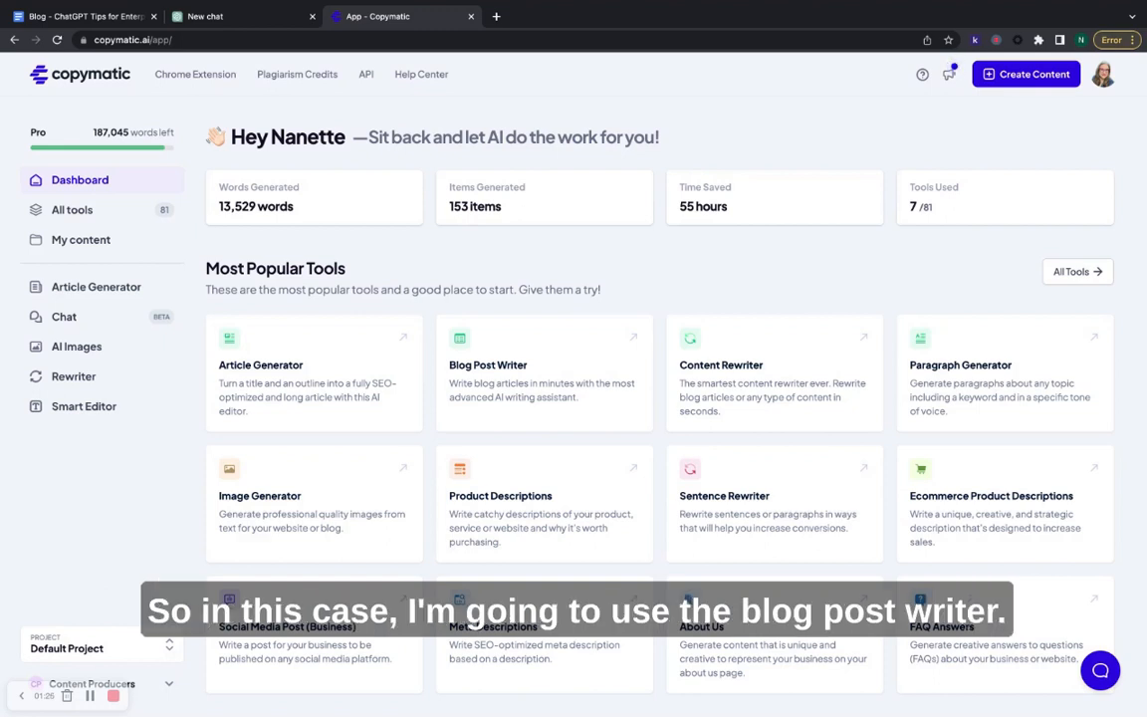
click(526, 388)
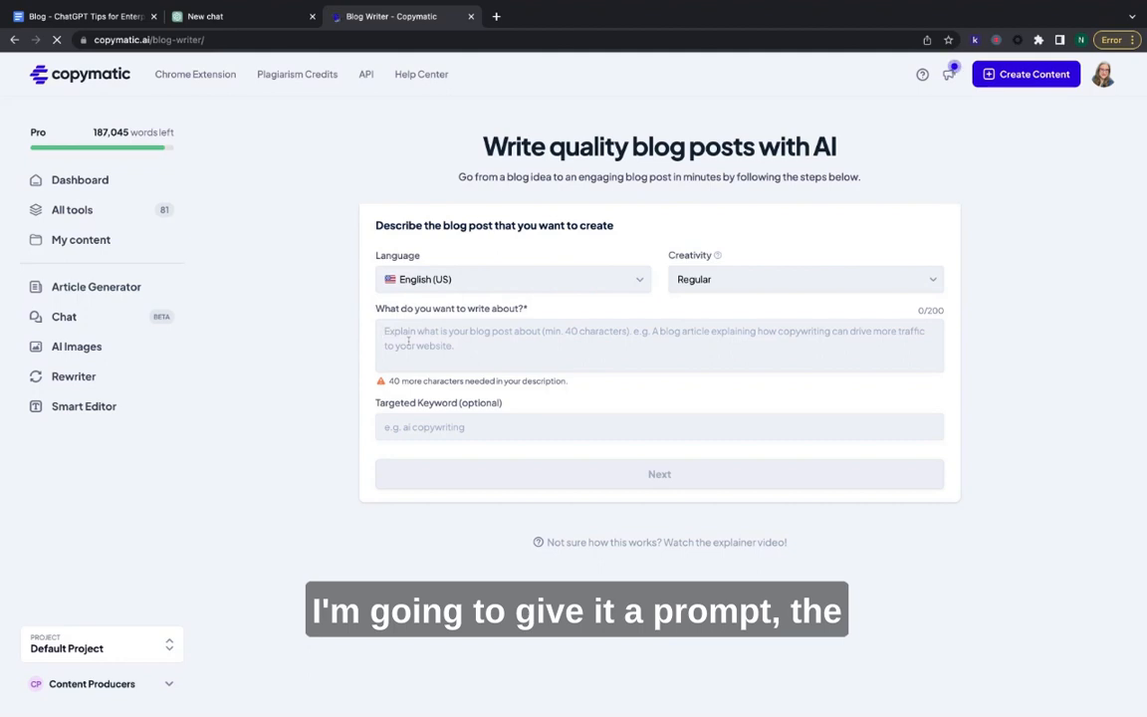
click(409, 340)
text(Write a blog article with tips for enterprise teams that want to add AI writers to their content production processes. Include the pros and cons of using AI writers for content generation, then provid)
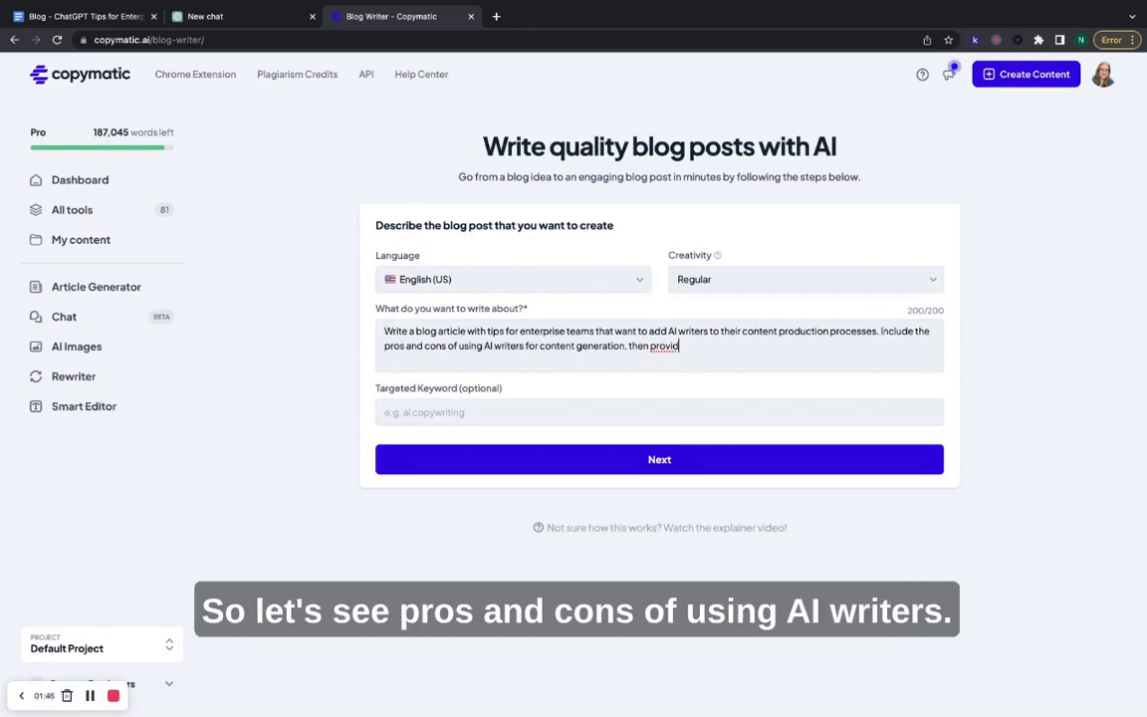
Replace the end of the description, from "for content generation" onward, with "and the drawbacks."
drag(880, 331, 930, 333)
click(682, 345)
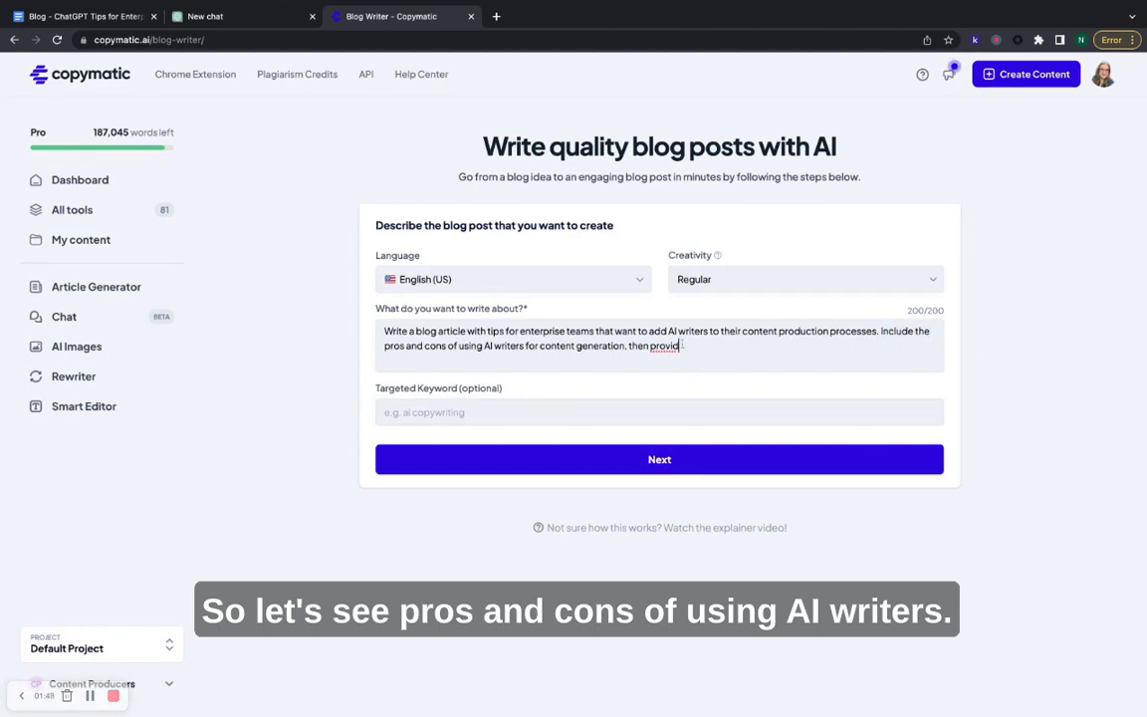
key(alt+shift+Left)
key(alt+shift+Left)
key(alt+shift+Left)
key(alt+shift+Left)
key(alt+shift+Left)
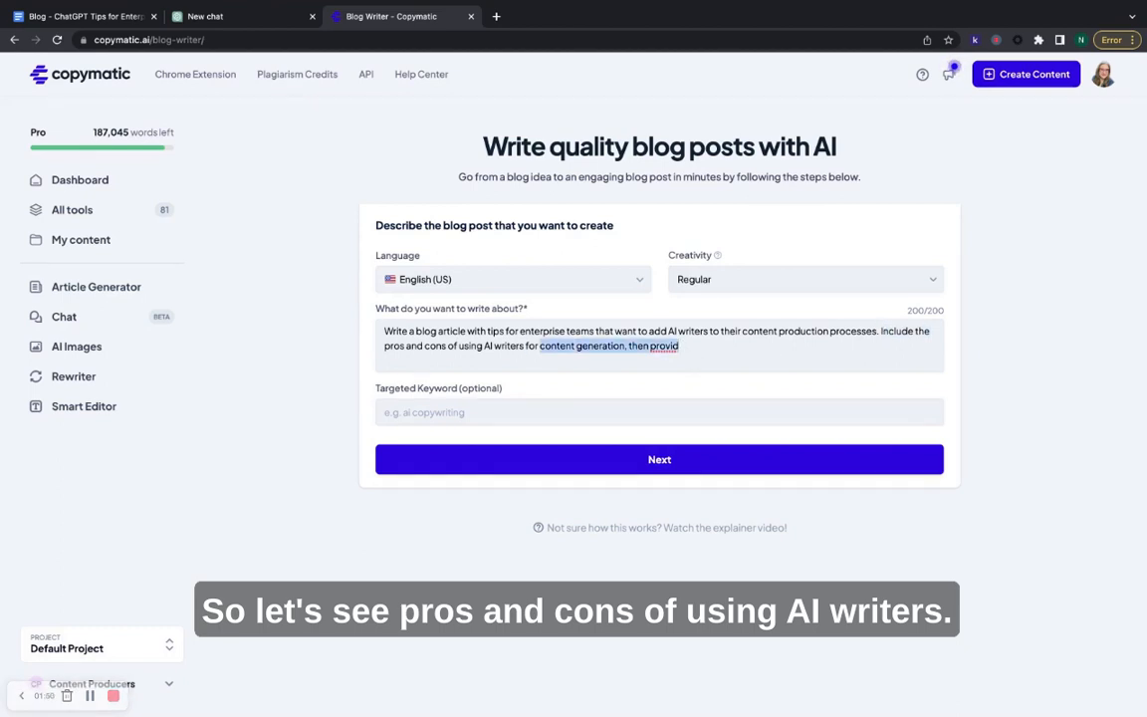
text(and t)
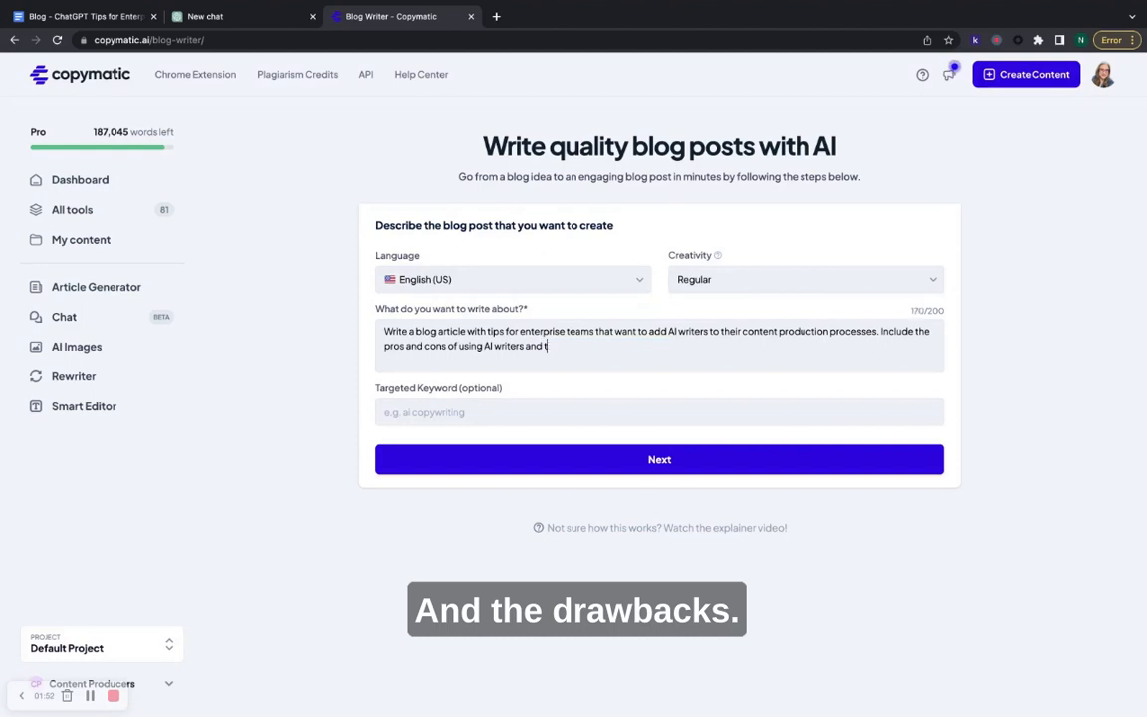
text(he drawbacks.)
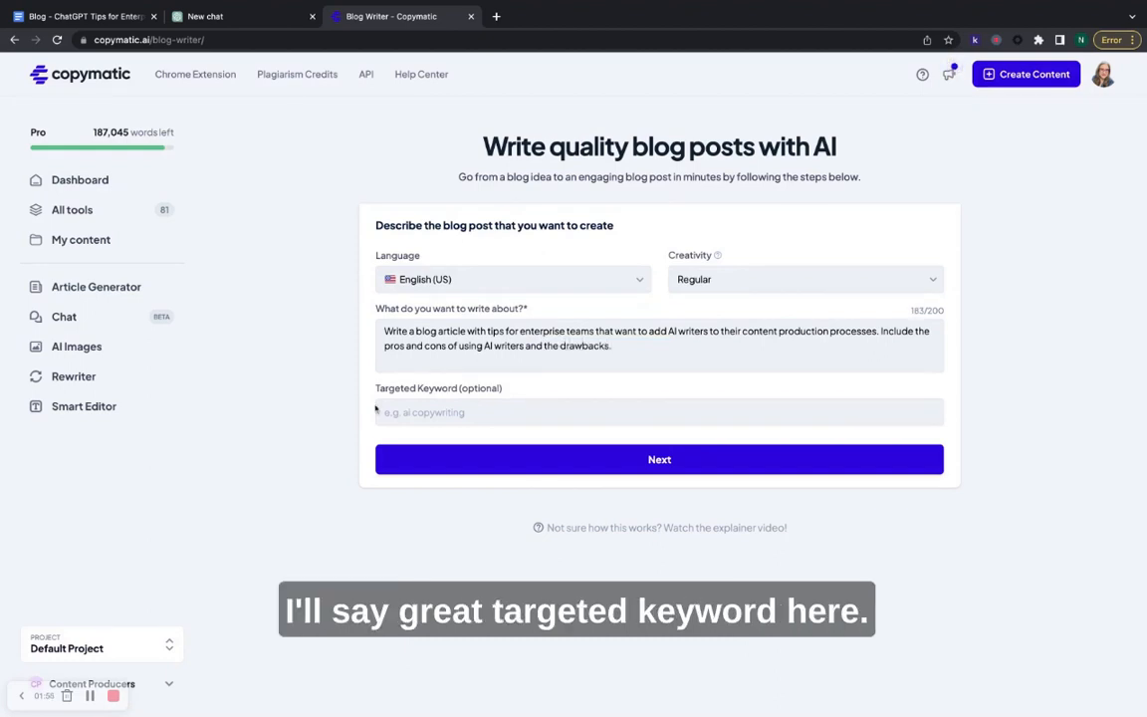
Set the targeted keyword to "chatgpt", keep the creativity at Regular, and proceed to the title stage
click(427, 411)
text(chat)
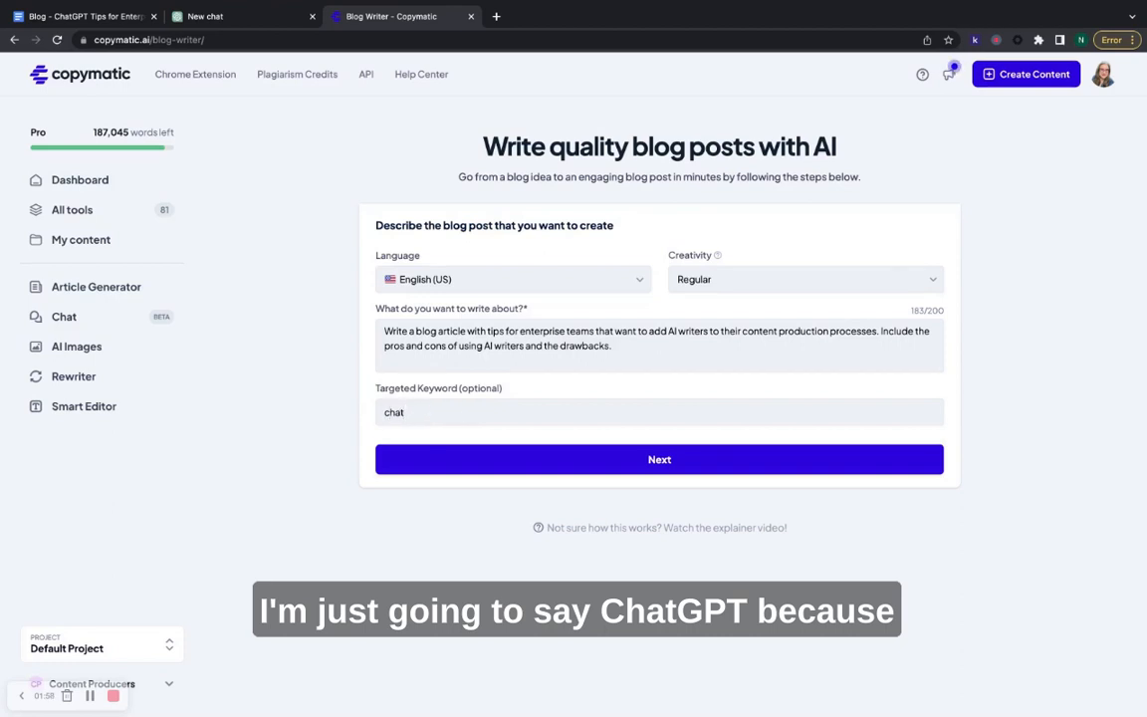
text(gpt)
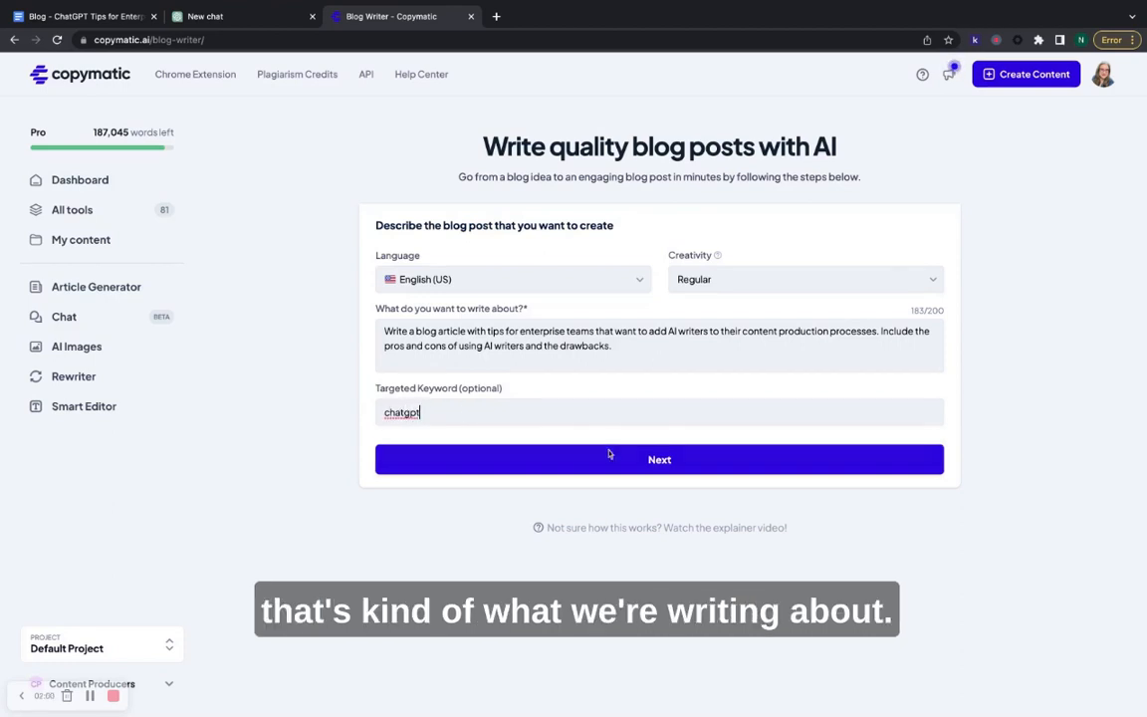
click(725, 280)
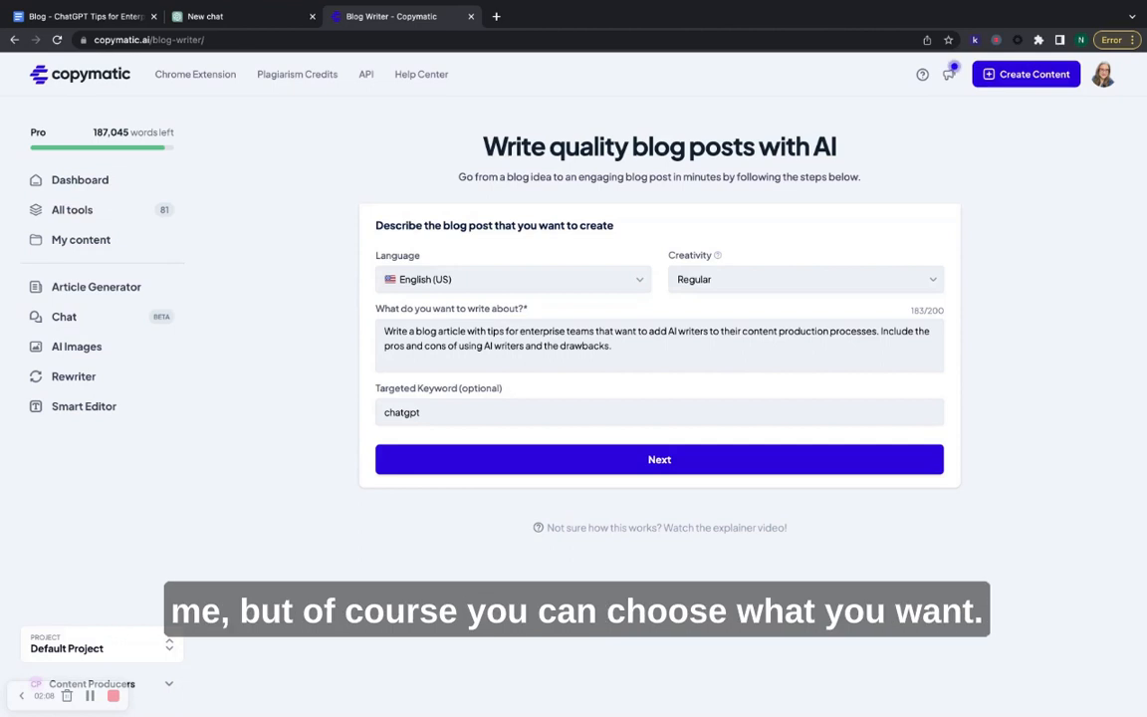
click(676, 456)
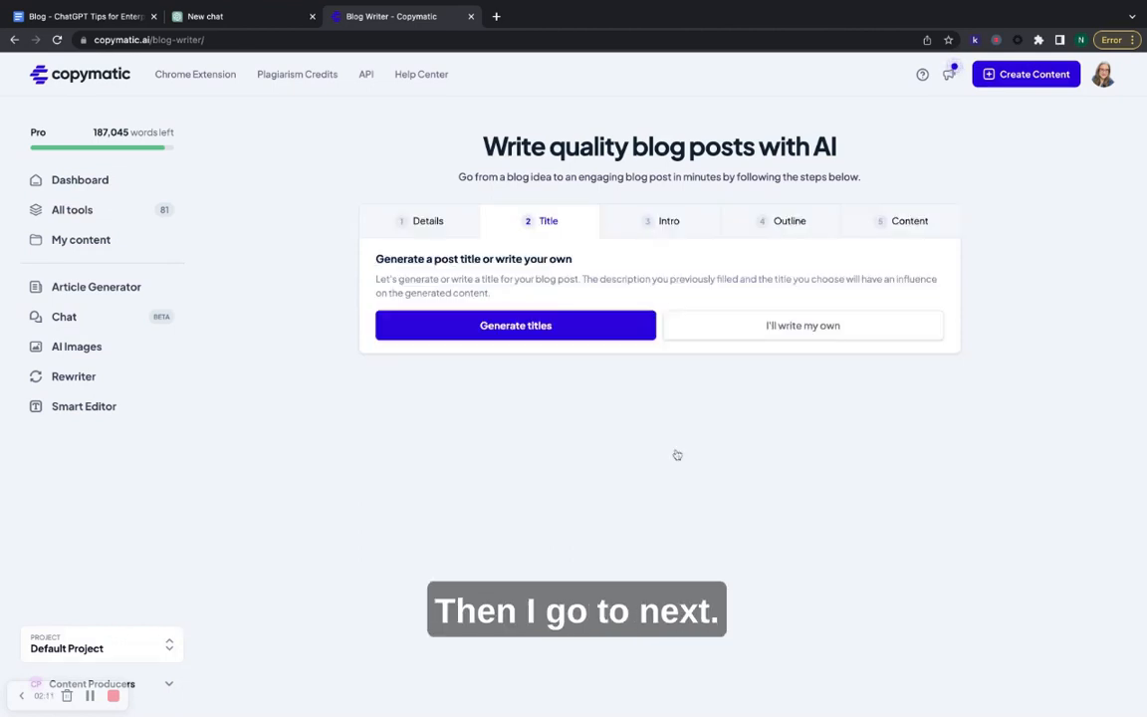
Generate title suggestions and select "Should Your Enterprise Team Use AI Writers? Pros, Cons & Drawbacks To Consider"
click(534, 328)
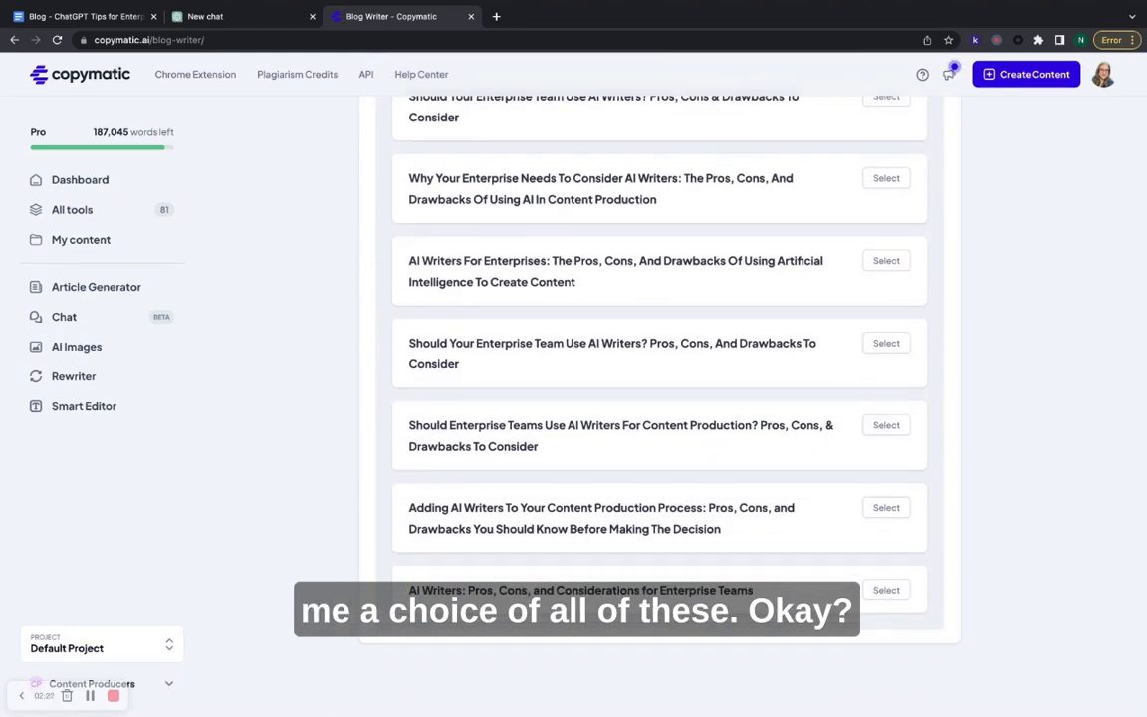
scroll(659, 398, up, 2)
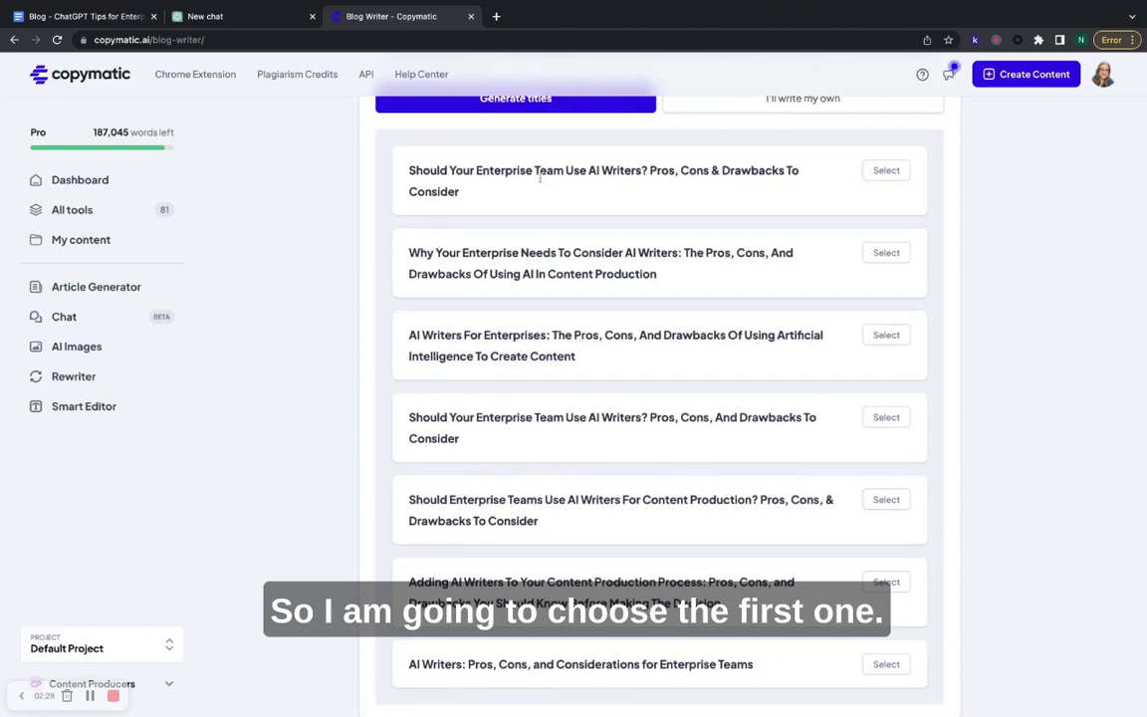
click(883, 172)
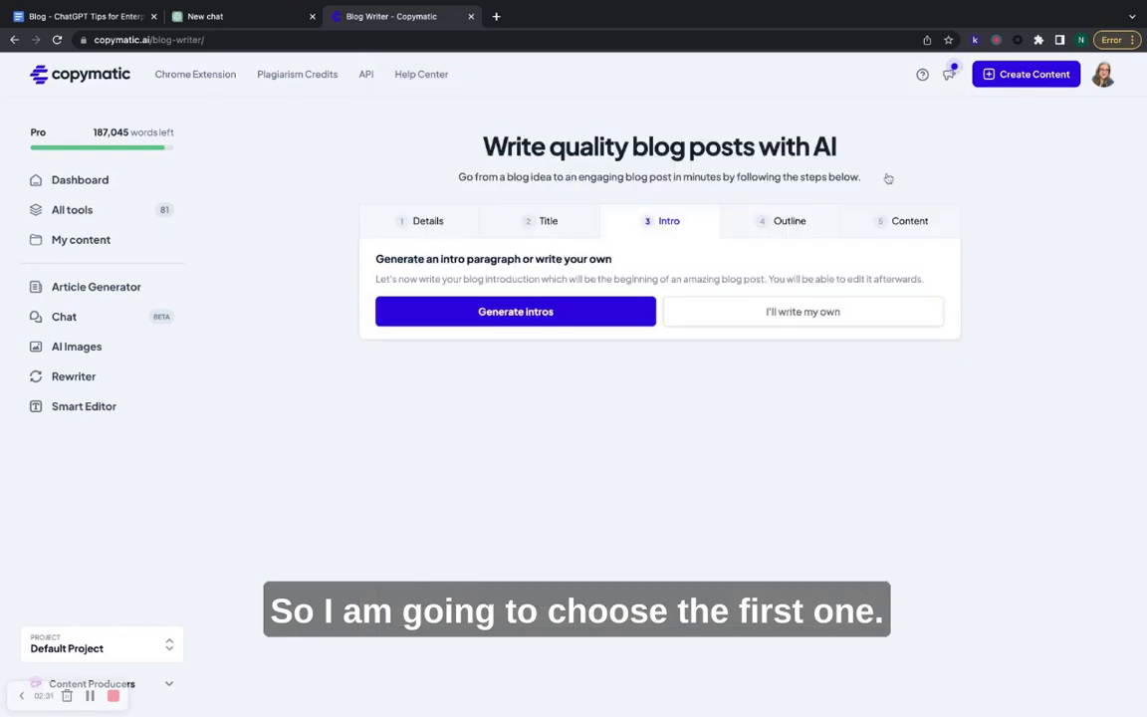
Generate intro paragraph suggestions for the blog post and read through them
click(532, 317)
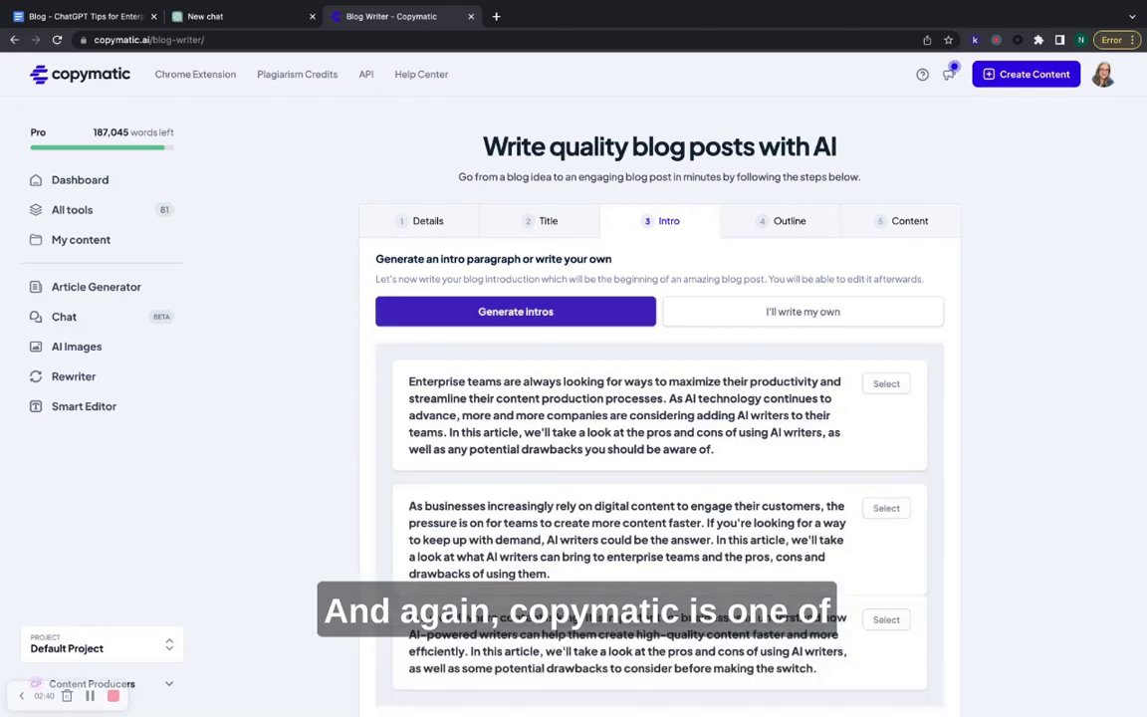
scroll(659, 399, down, 2)
scroll(659, 398, down, 1)
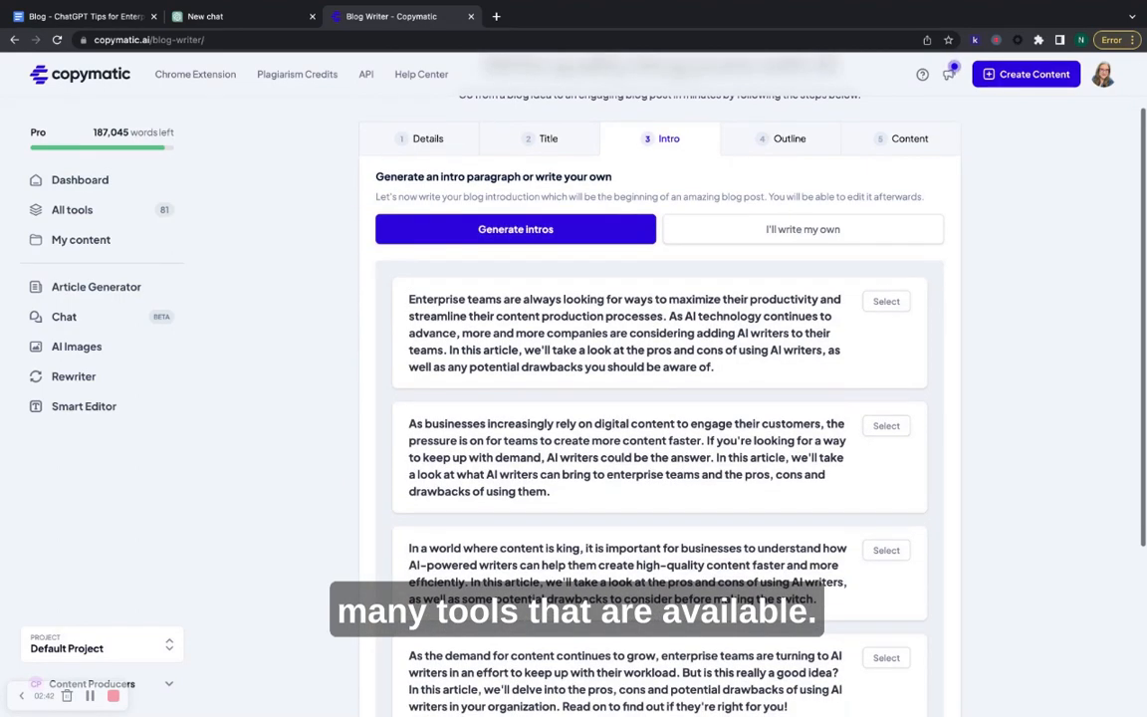
scroll(659, 399, down, 2)
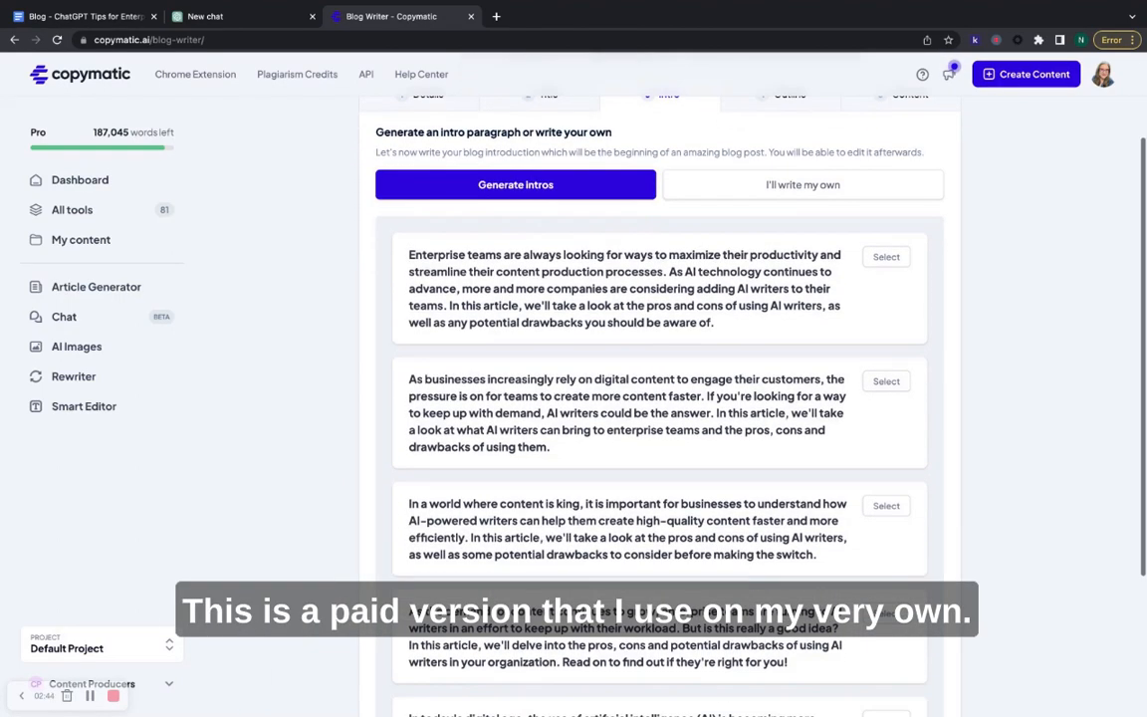
scroll(659, 399, up, 1)
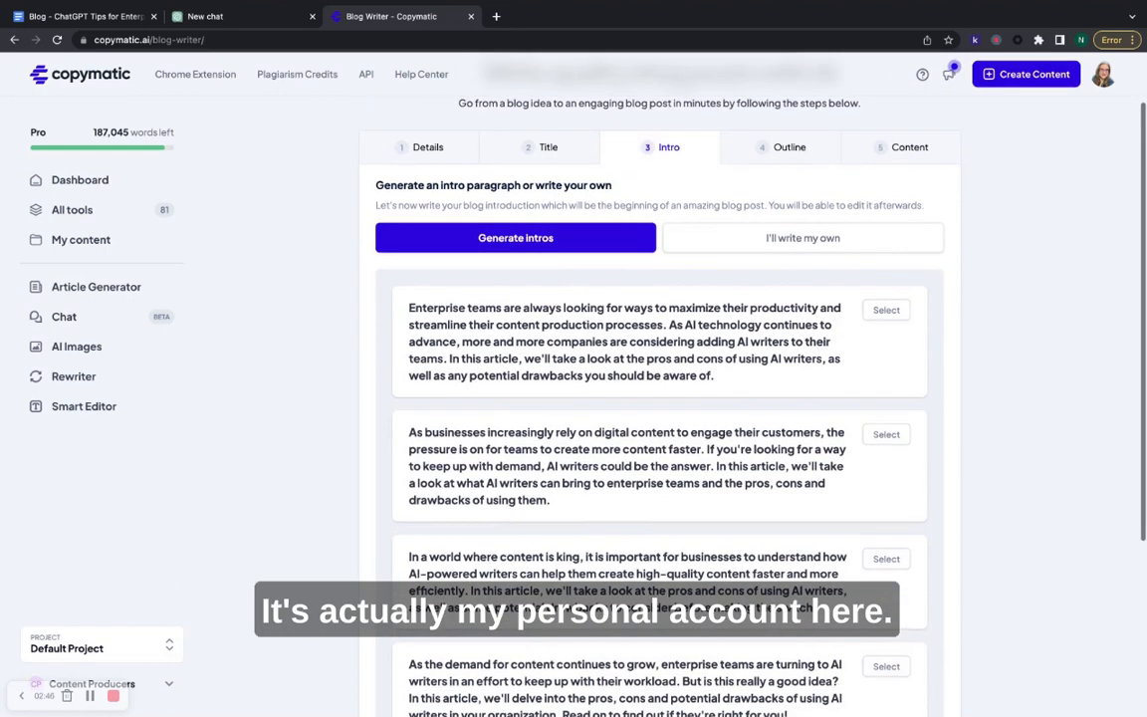
scroll(659, 398, down, 1)
scroll(659, 399, down, 2)
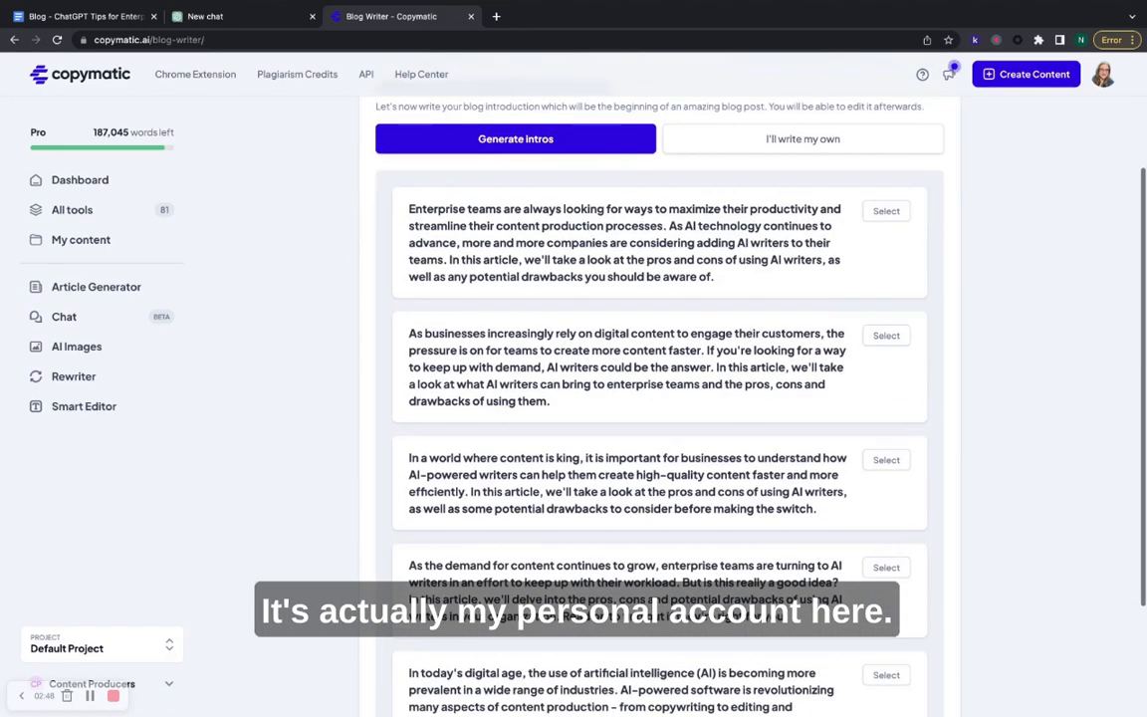
scroll(659, 399, down, 3)
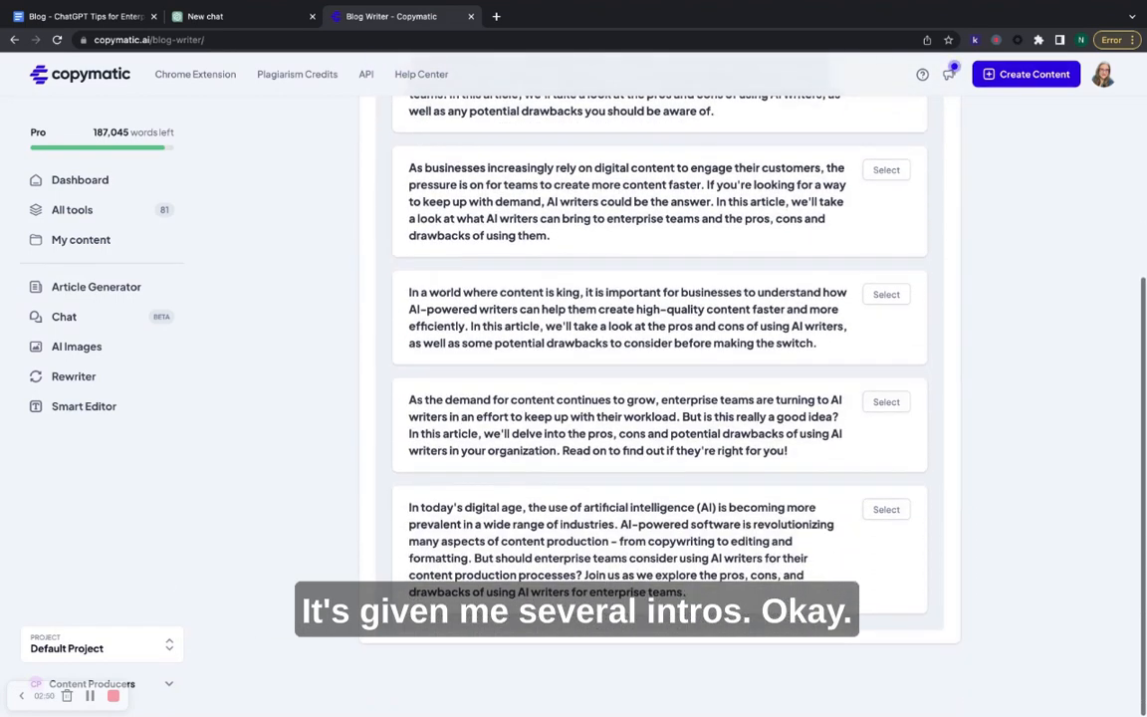
scroll(659, 399, up, 2)
scroll(499, 346, up, 2)
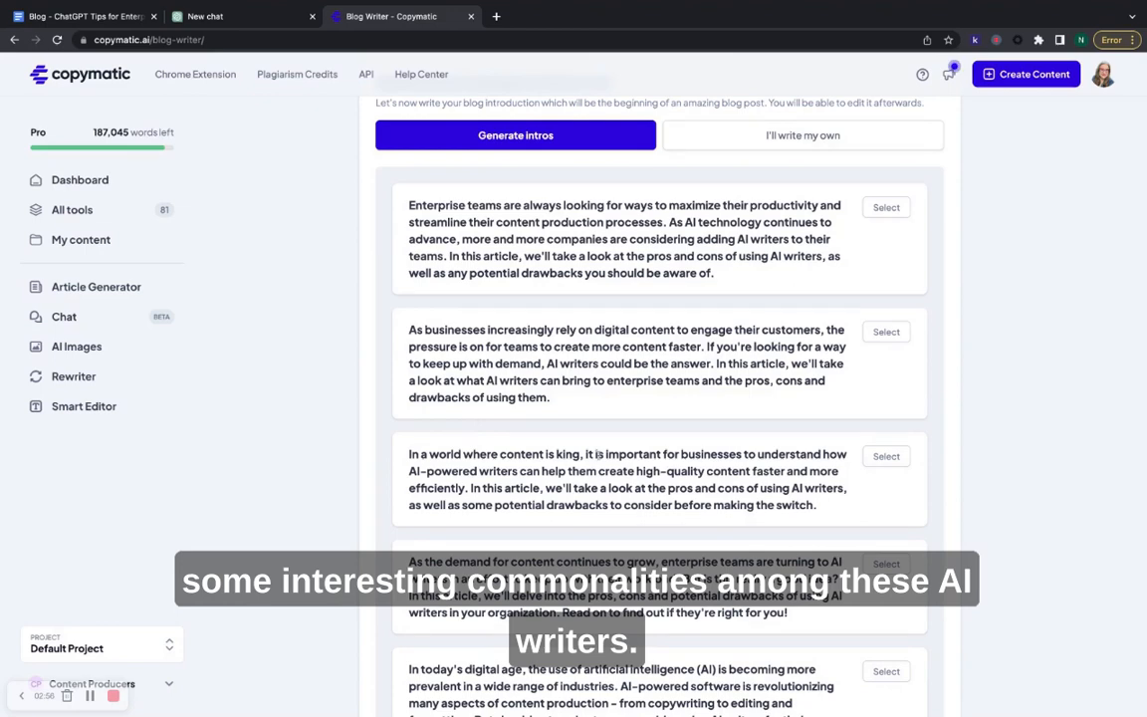
scroll(408, 508, down, 4)
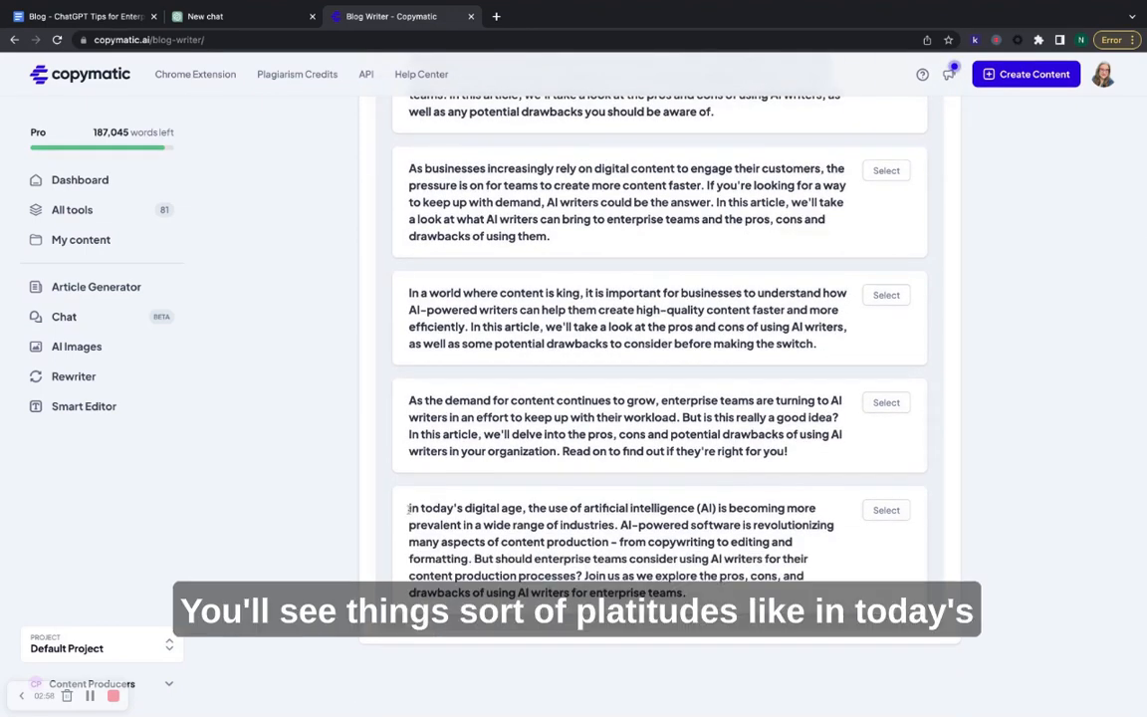
Examine the intros' stock openings, highlighting "In today's digital age", "As the demand for content continues to grow" and "In a world where content is king"
drag(408, 508, 523, 509)
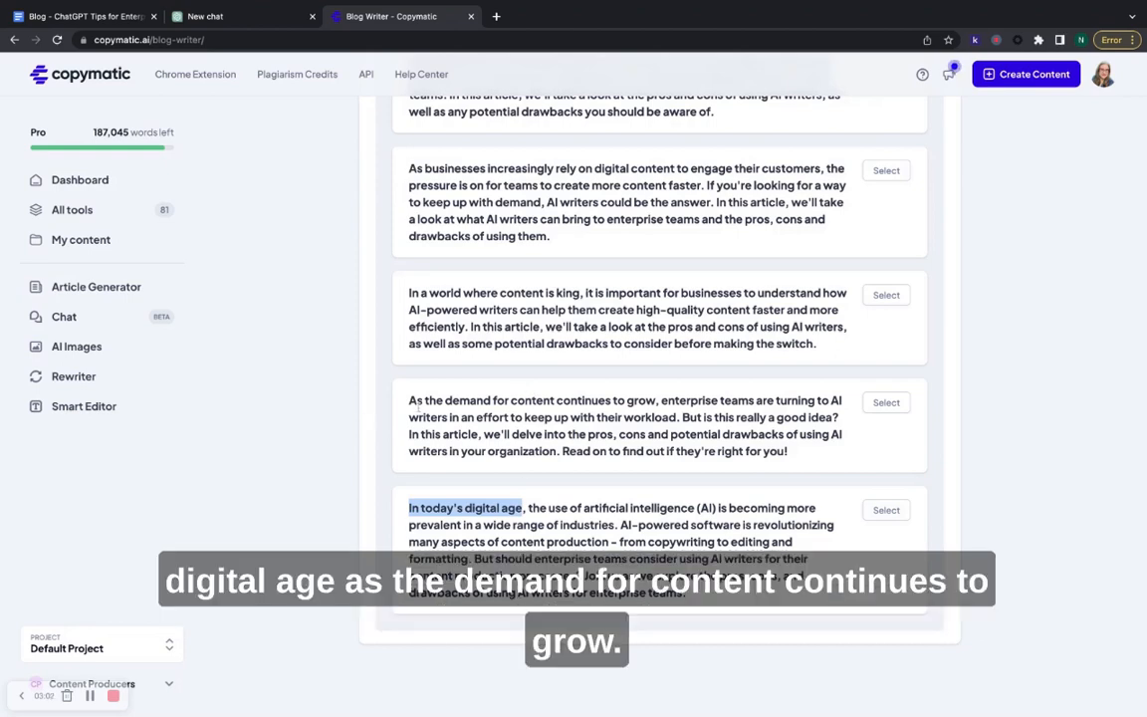
drag(408, 401, 627, 400)
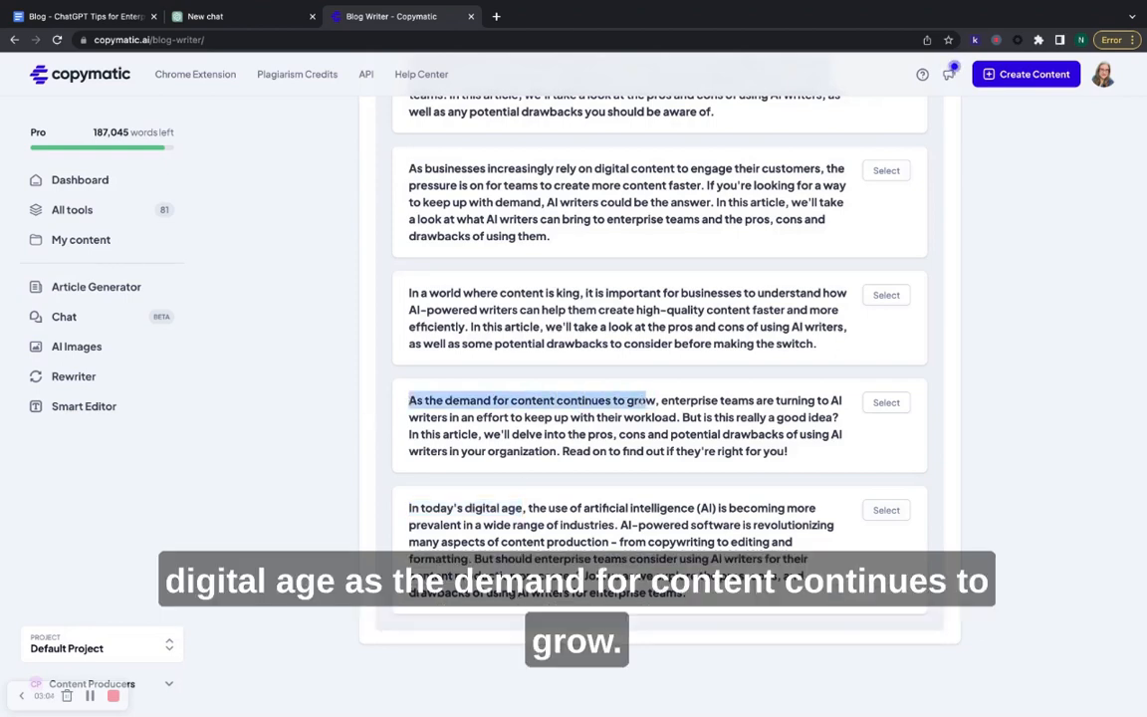
click(640, 363)
scroll(641, 363, up, 2)
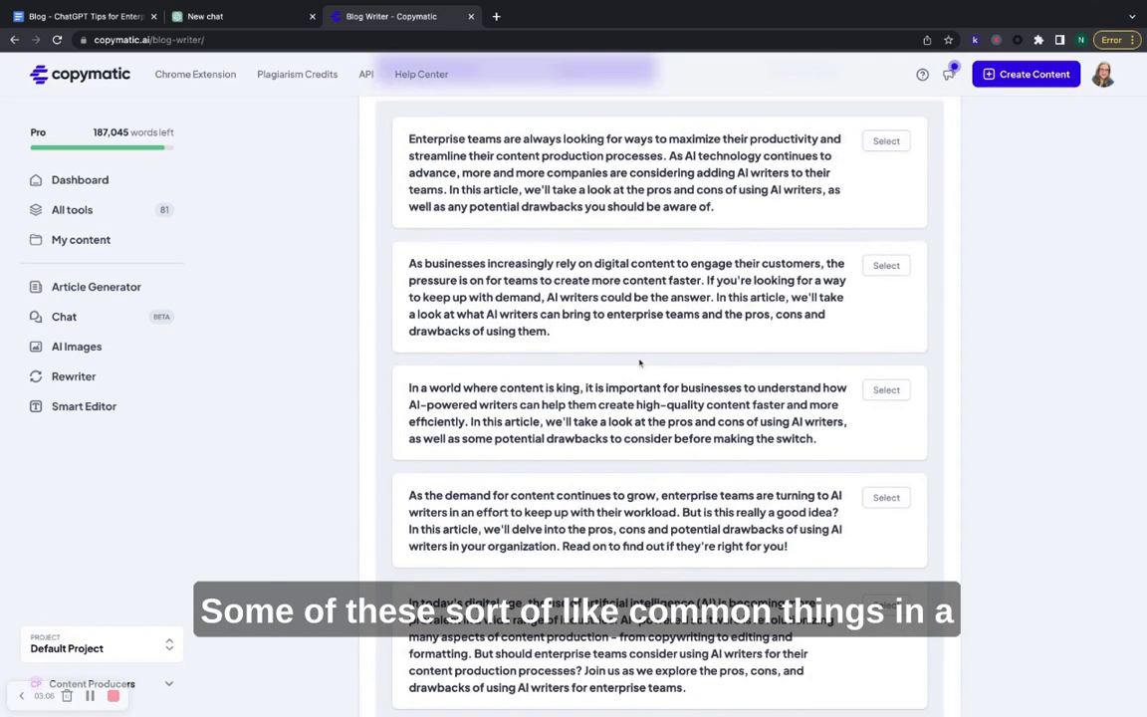
drag(581, 386, 408, 387)
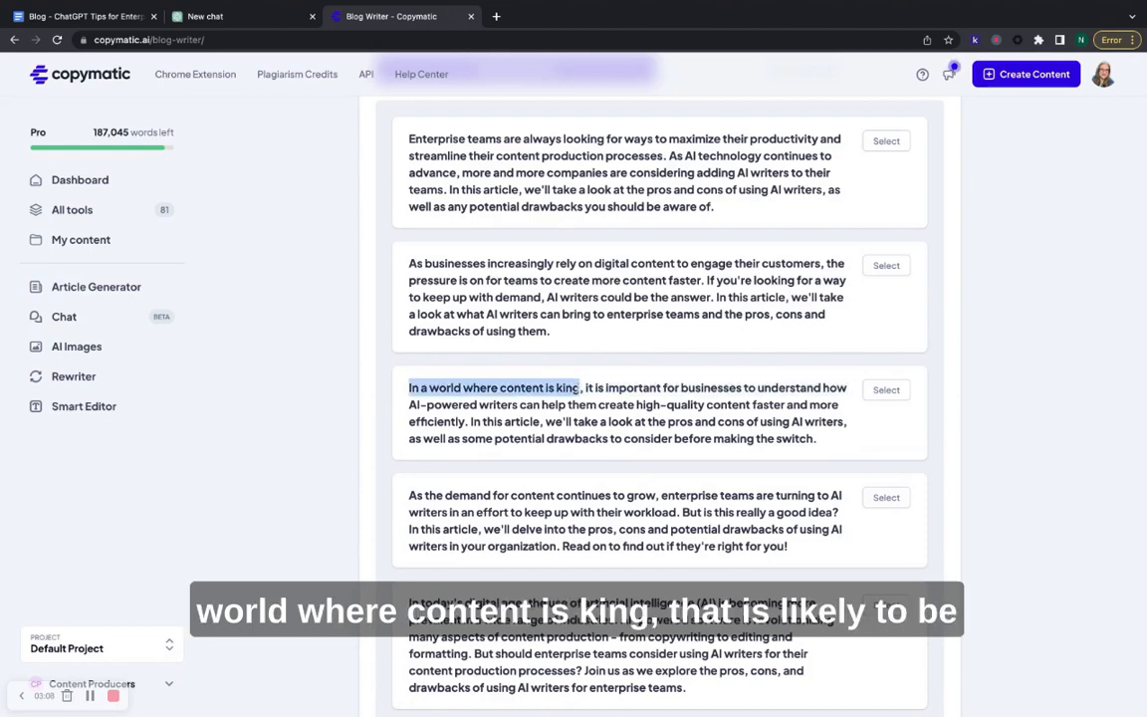
scroll(670, 350, up, 2)
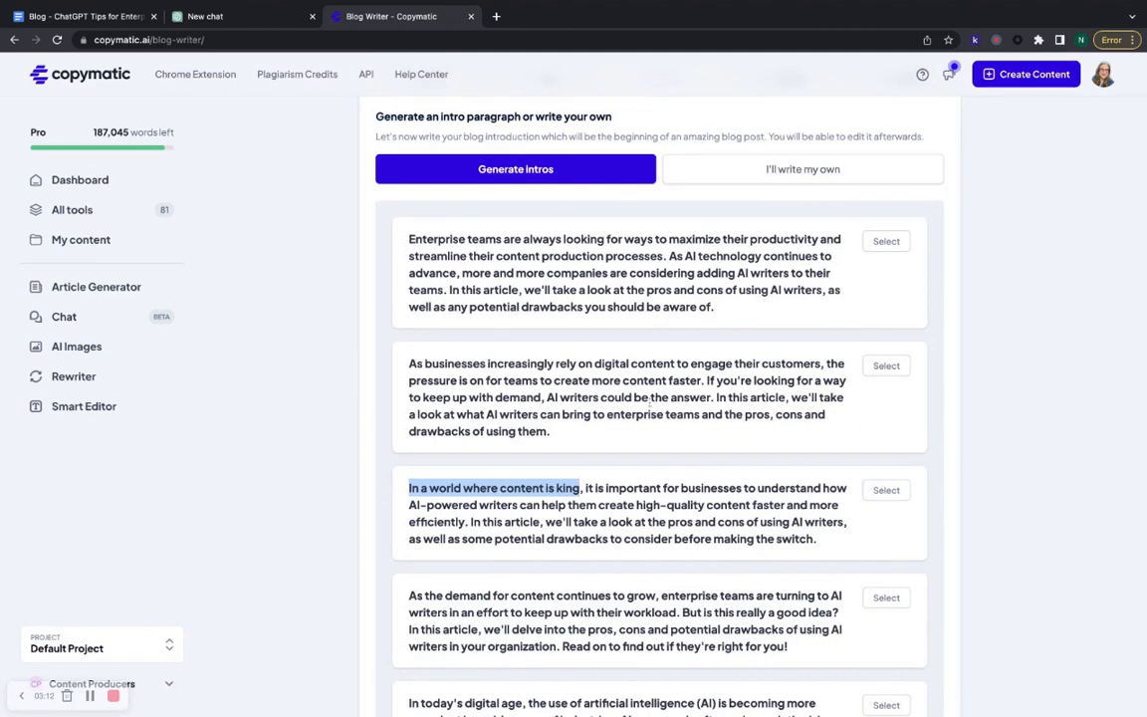
click(564, 453)
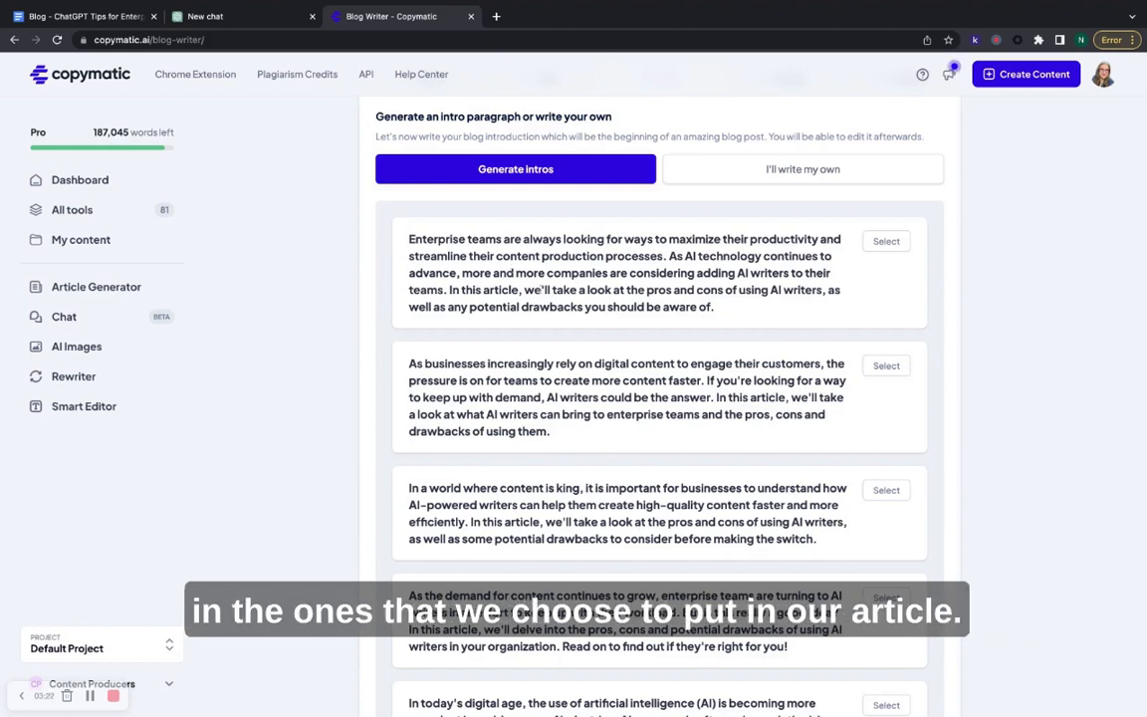
Select the intro beginning "Enterprise teams are always looking for ways to maximize their productivity" and generate outline suggestions
click(886, 242)
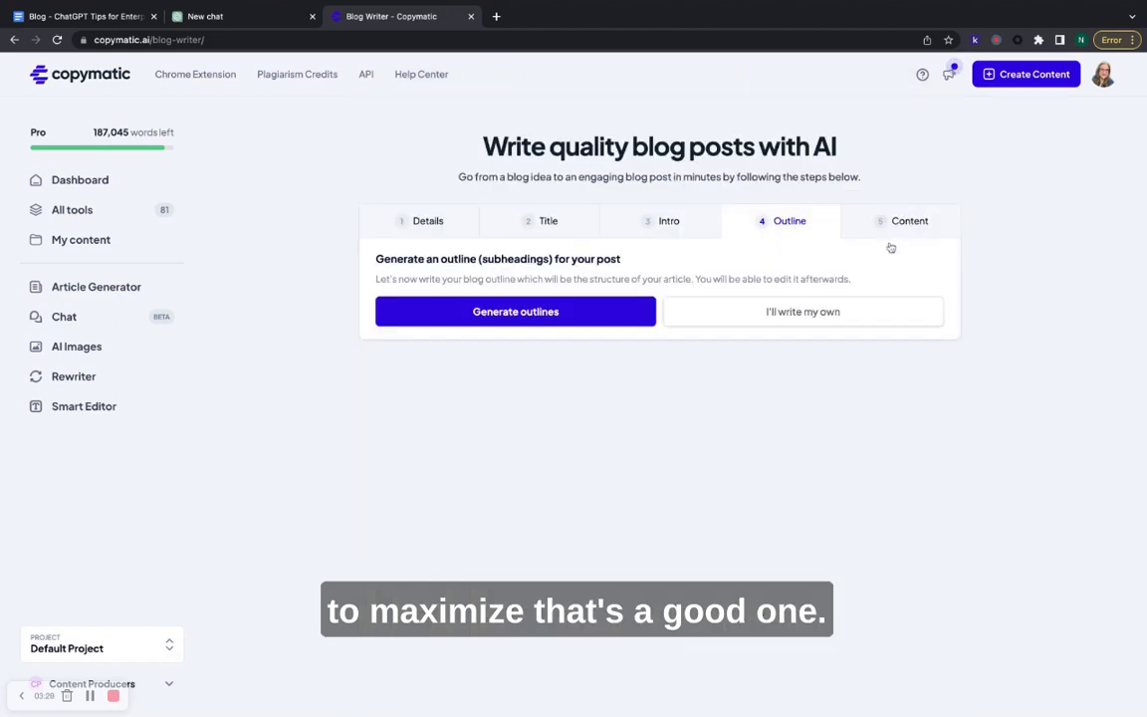
click(568, 321)
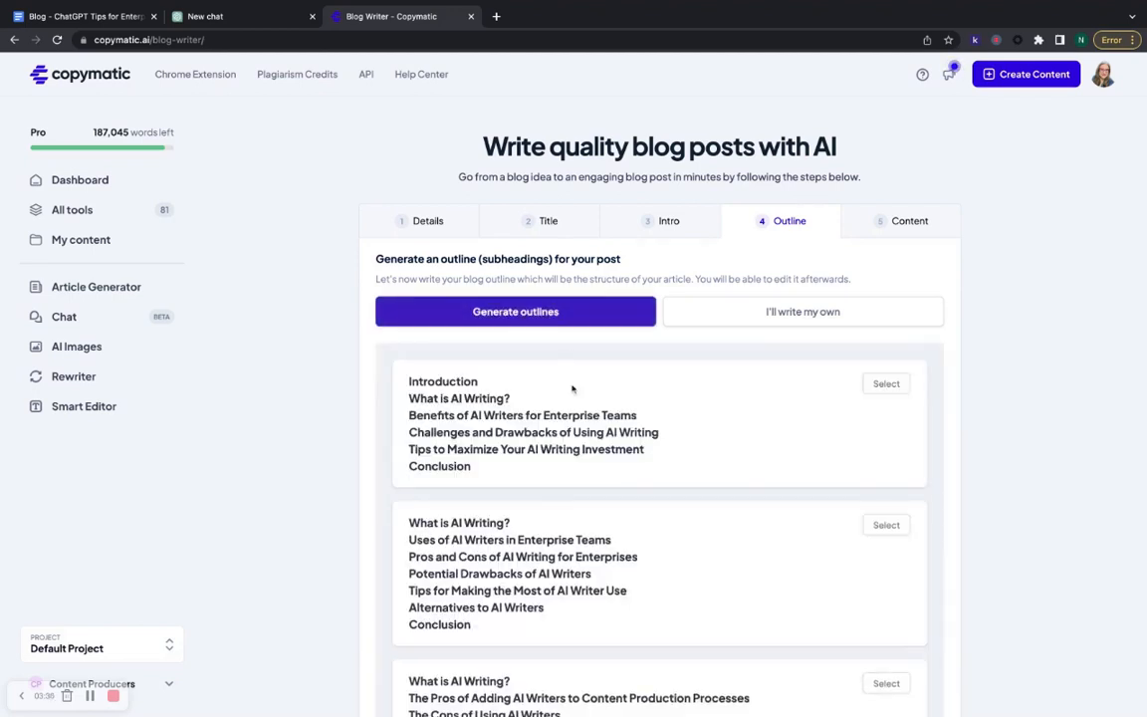
Compare the suggested outlines and select the one that runs from "Introduction" through "Tips to Maximize Your AI Writing Investment" to "Conclusion"
scroll(537, 398, down, 3)
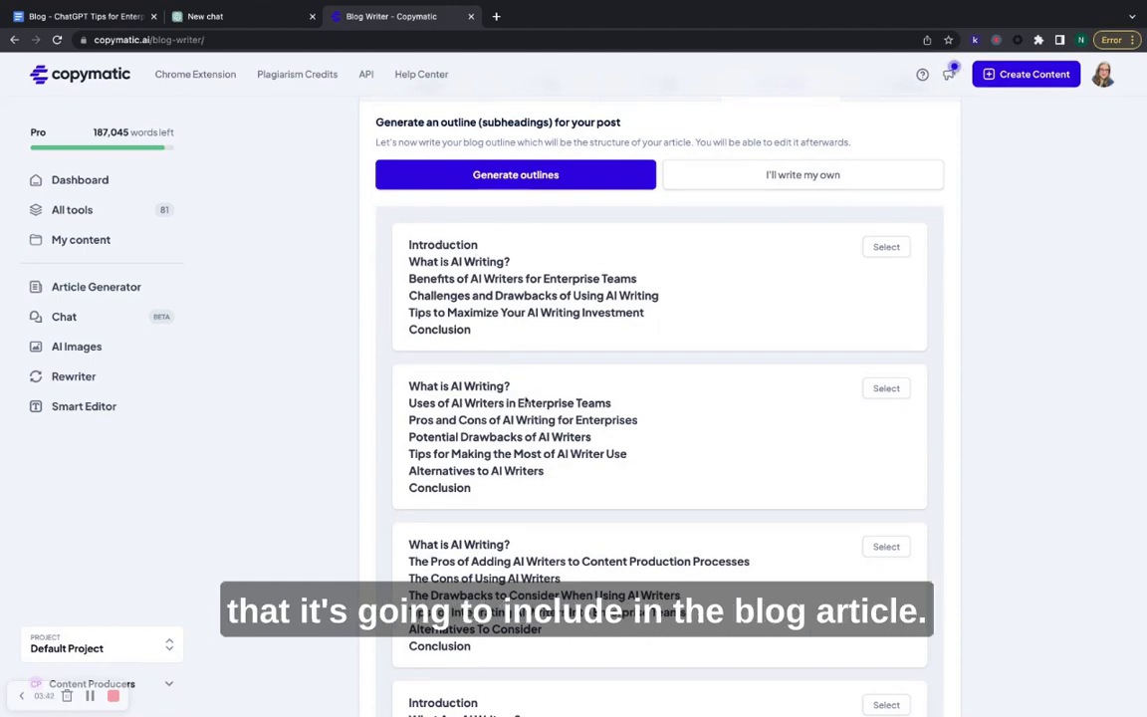
scroll(659, 399, down, 3)
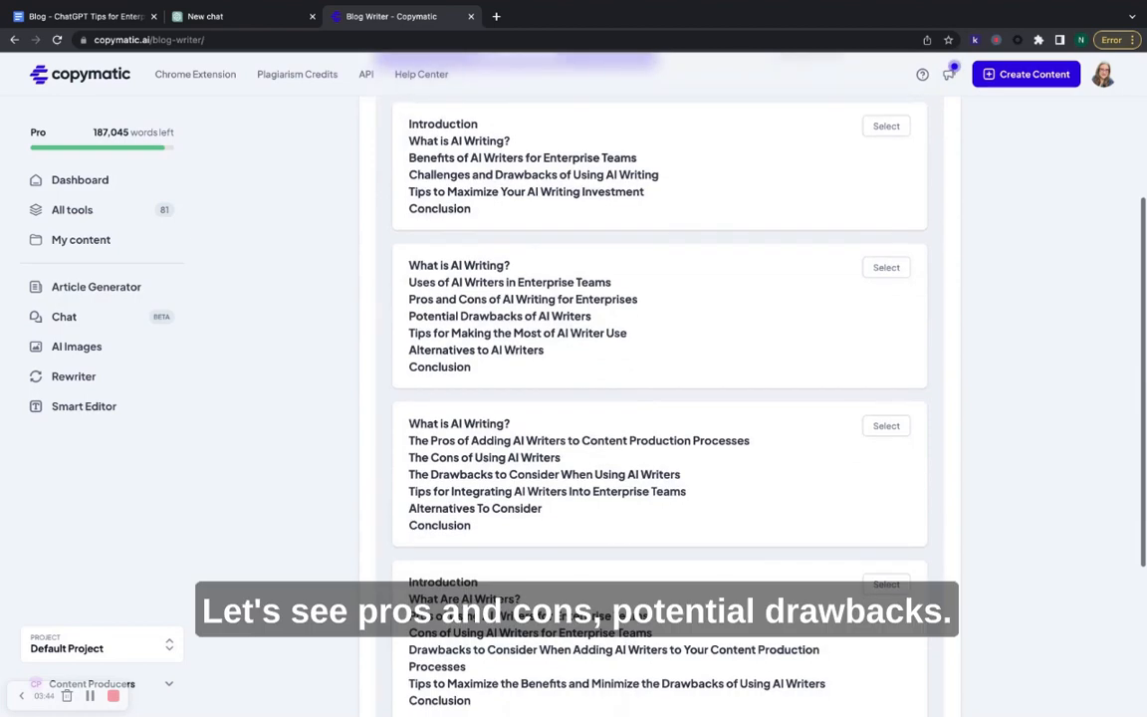
scroll(659, 398, down, 3)
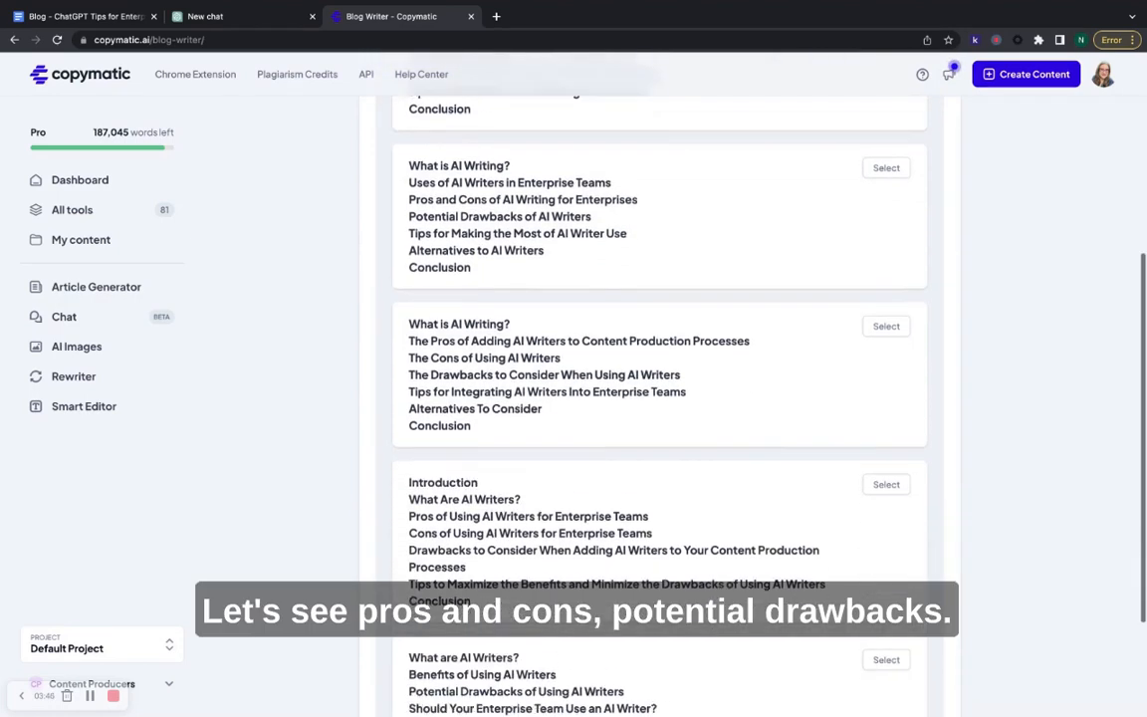
scroll(659, 398, down, 3)
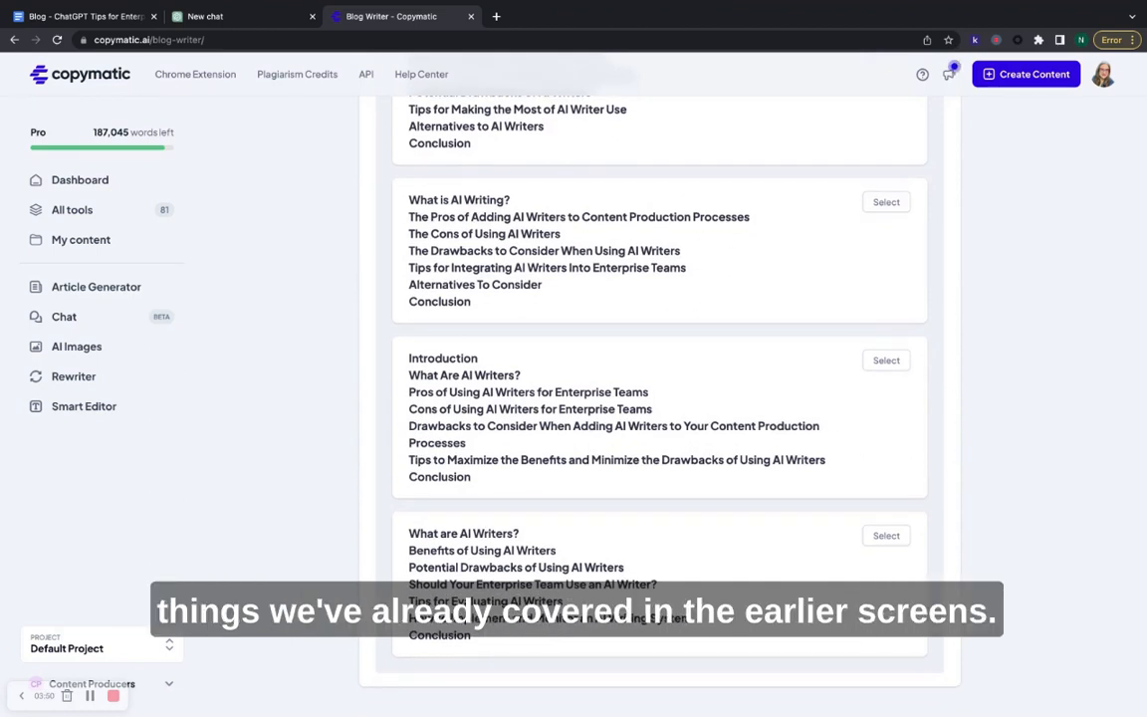
scroll(659, 398, down, 1)
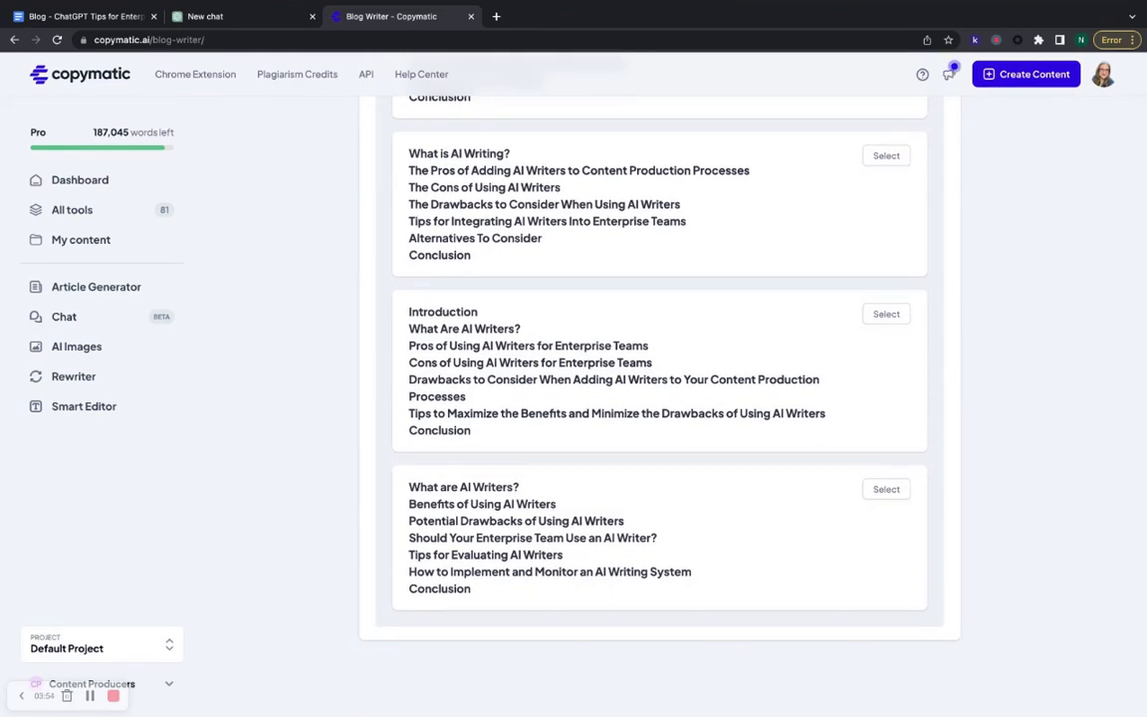
scroll(493, 529, up, 1)
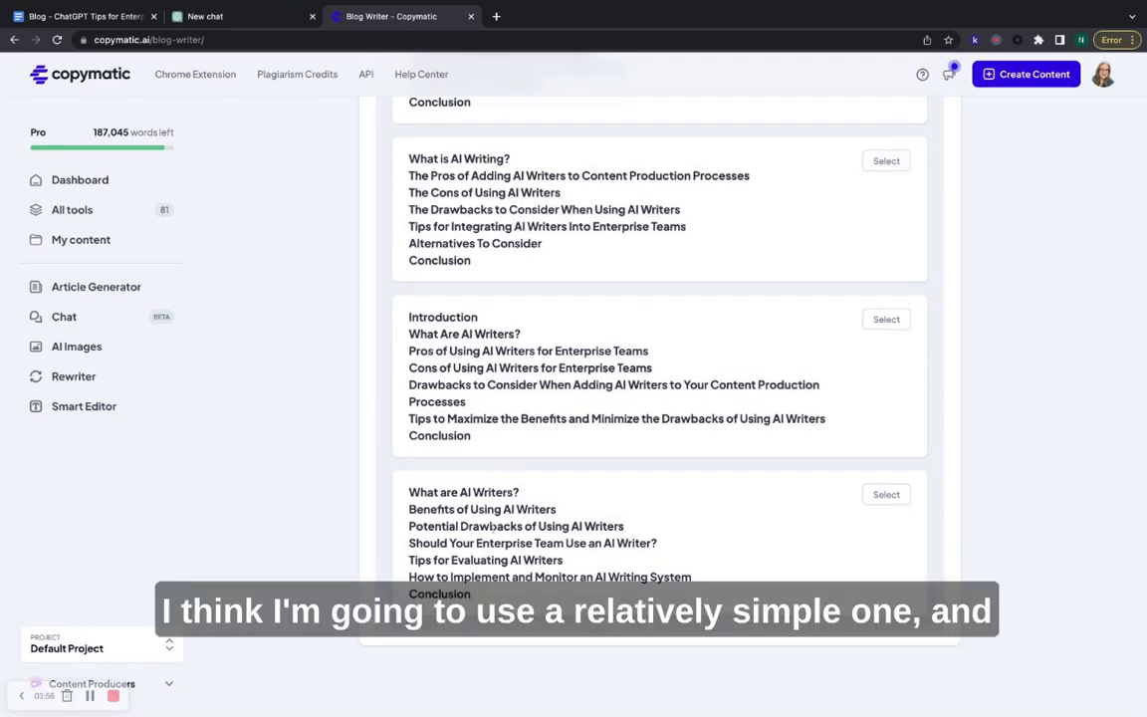
scroll(491, 528, up, 5)
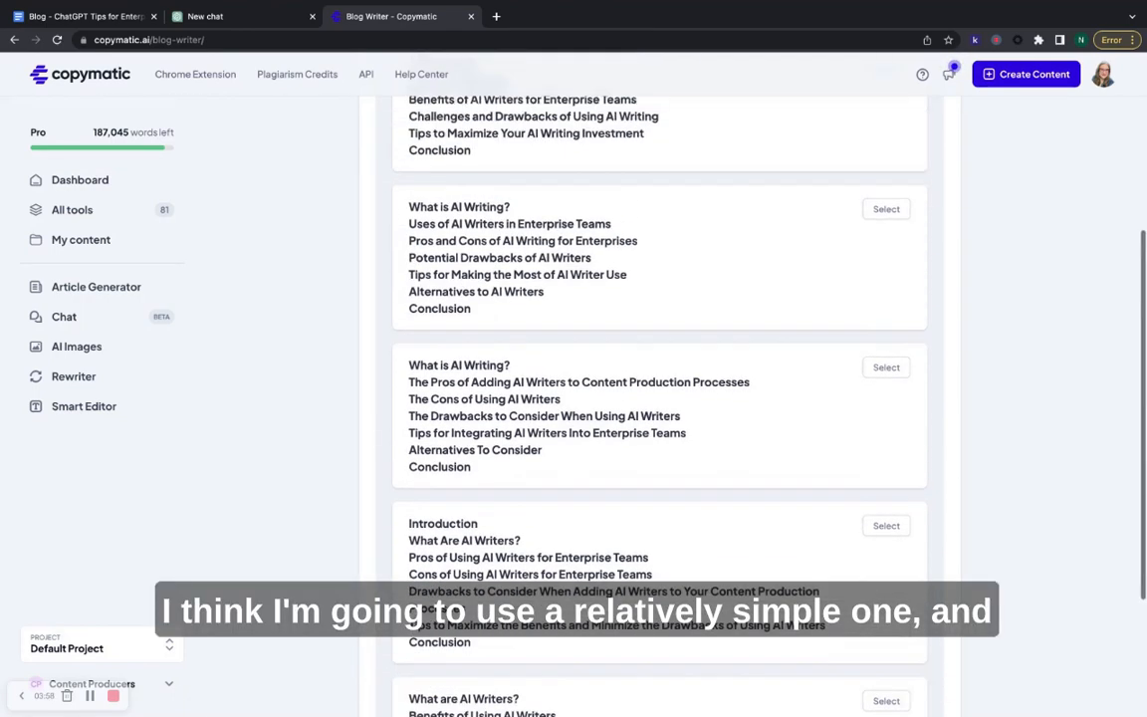
scroll(492, 527, up, 3)
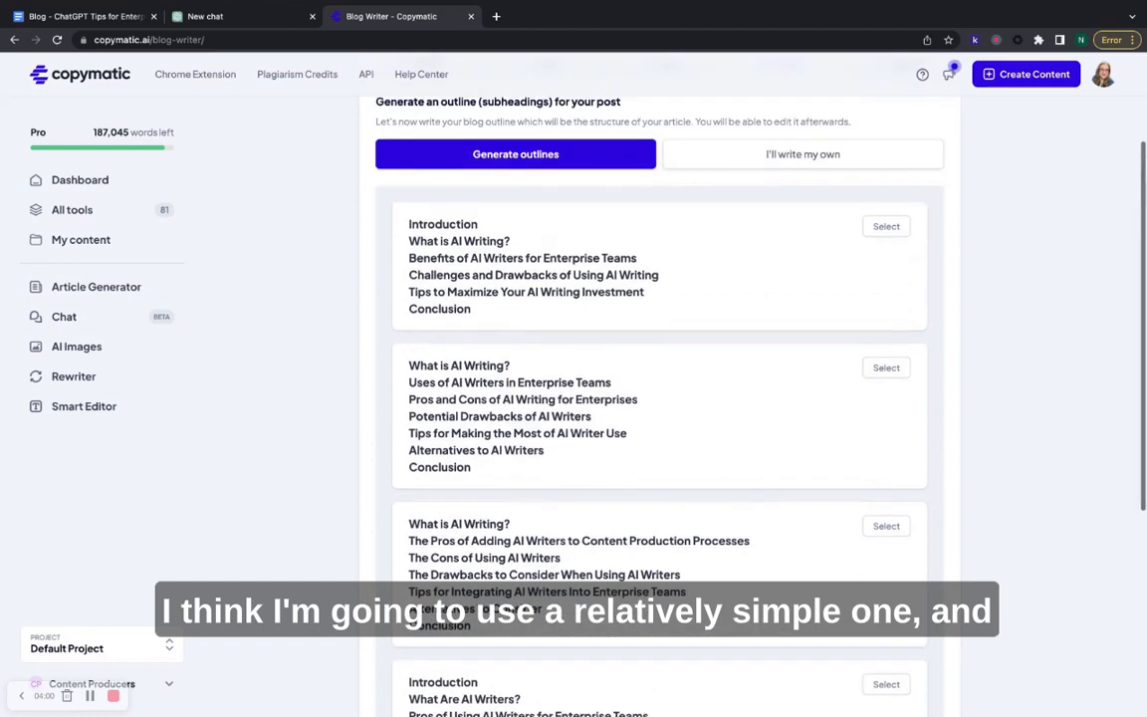
click(892, 228)
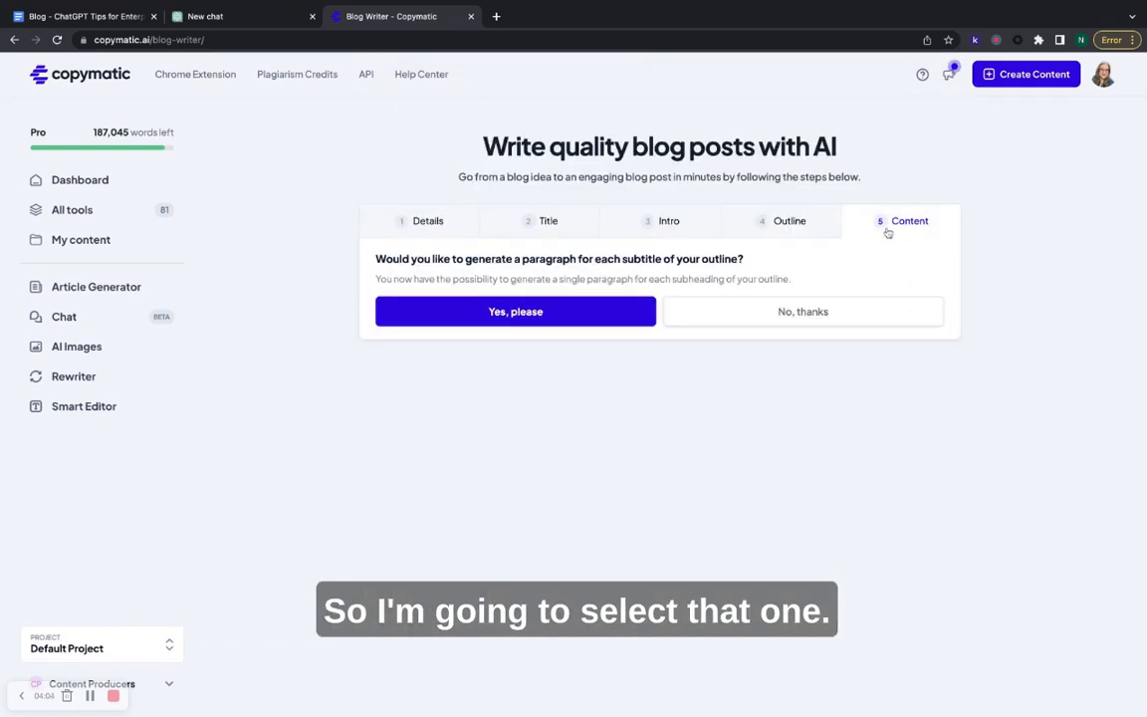
Generate a paragraph for each subheading of the outline and review the draft down to its conclusion
click(525, 315)
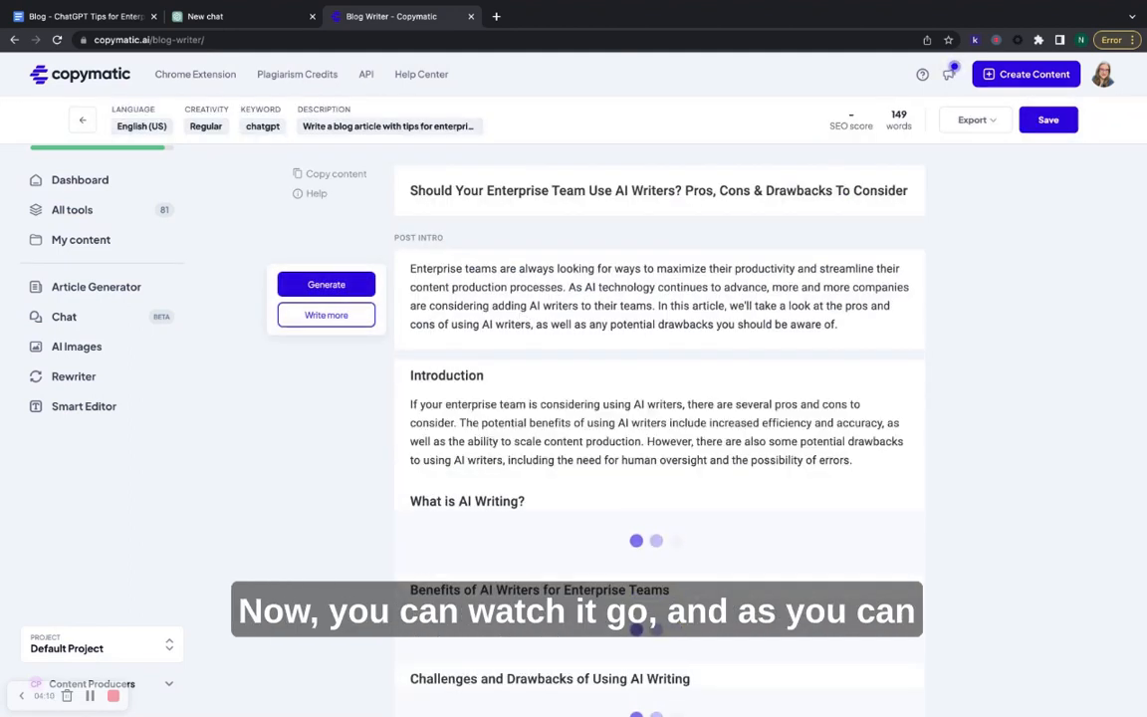
scroll(457, 428, down, 2)
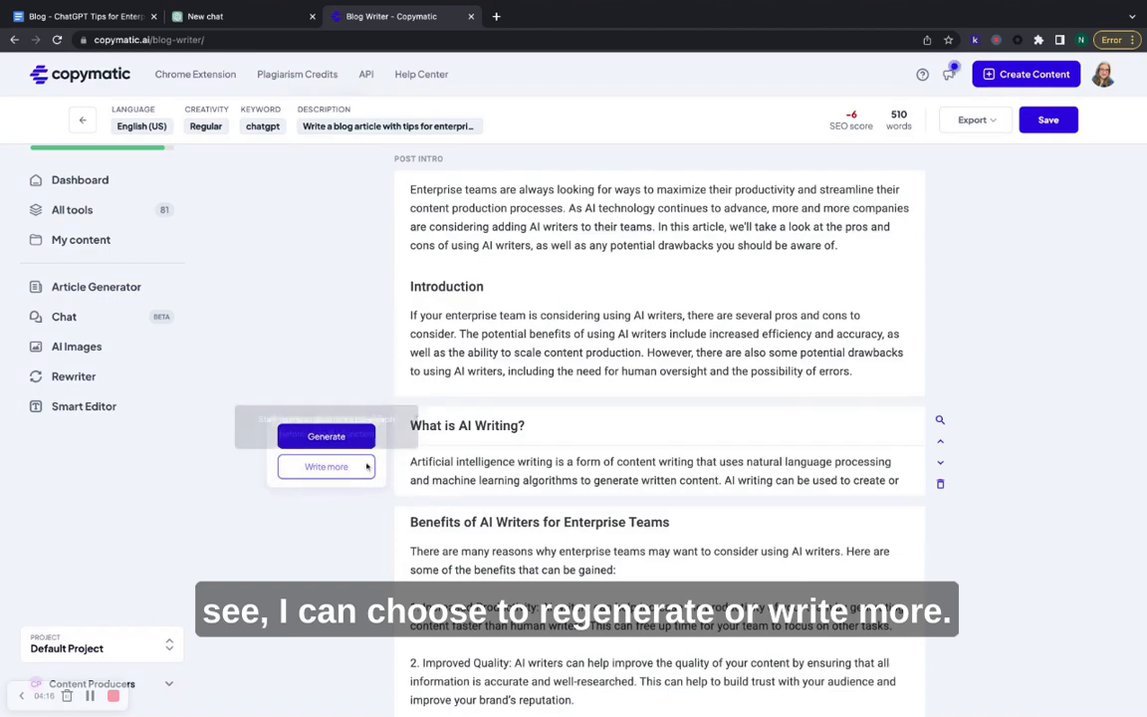
scroll(349, 470, down, 3)
scroll(350, 470, down, 6)
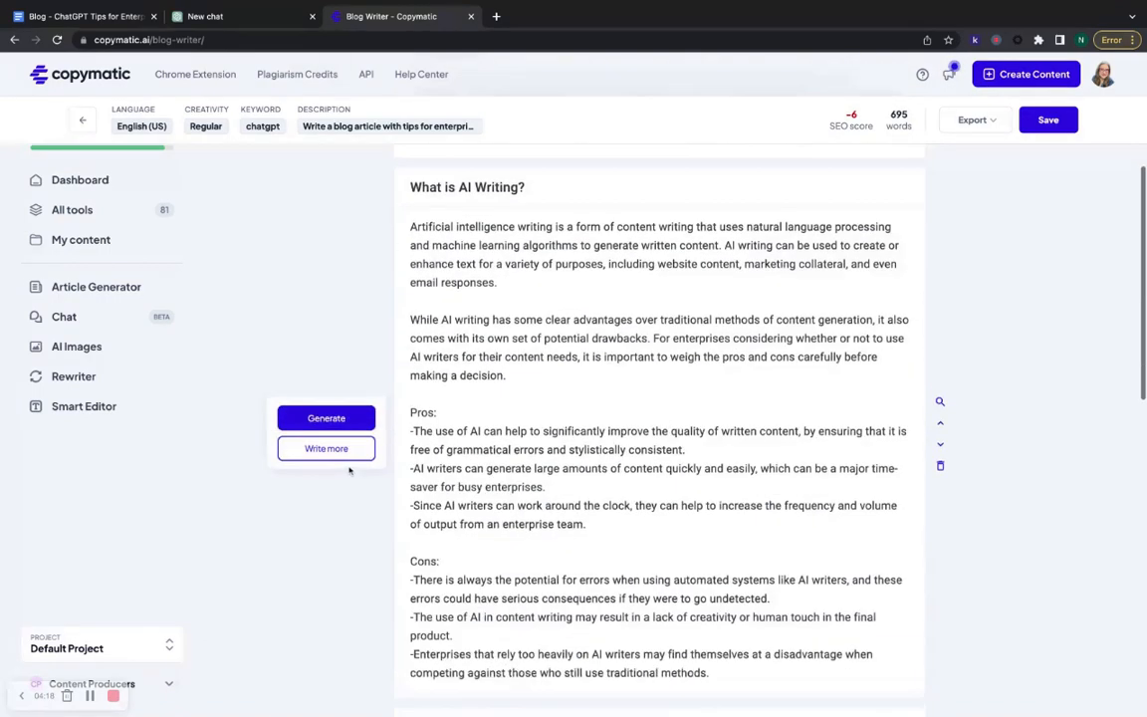
scroll(349, 470, down, 10)
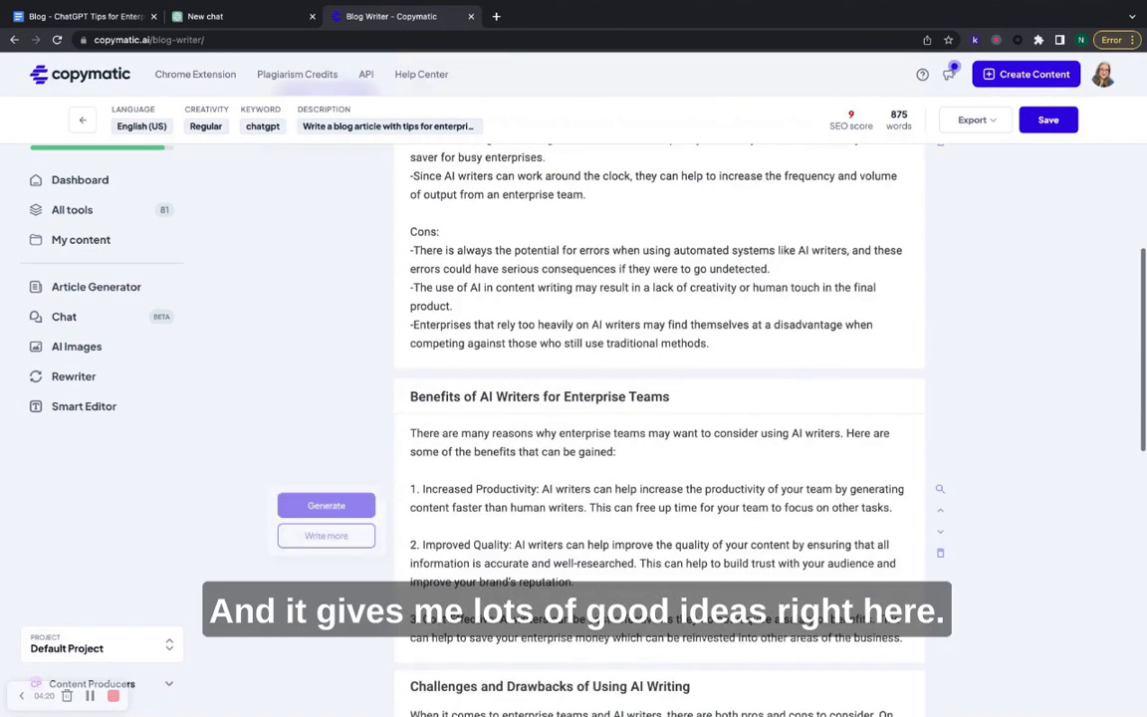
scroll(339, 418, down, 8)
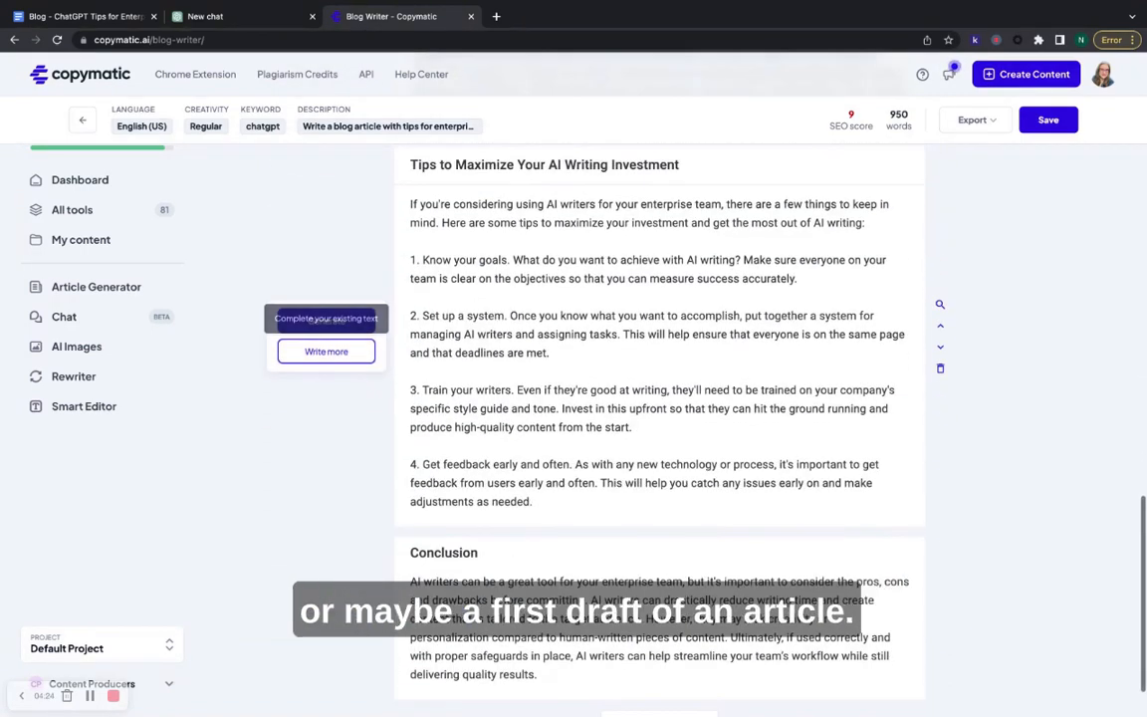
scroll(325, 356, down, 2)
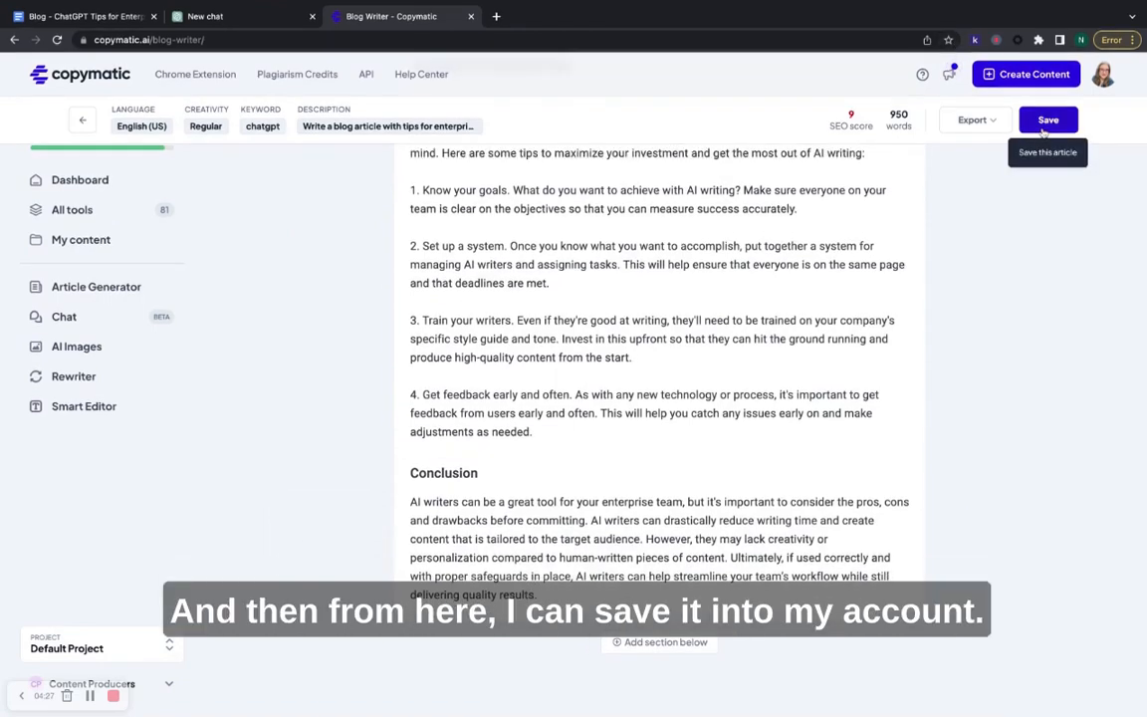
Save the finished article to the account and check its word count
click(1045, 121)
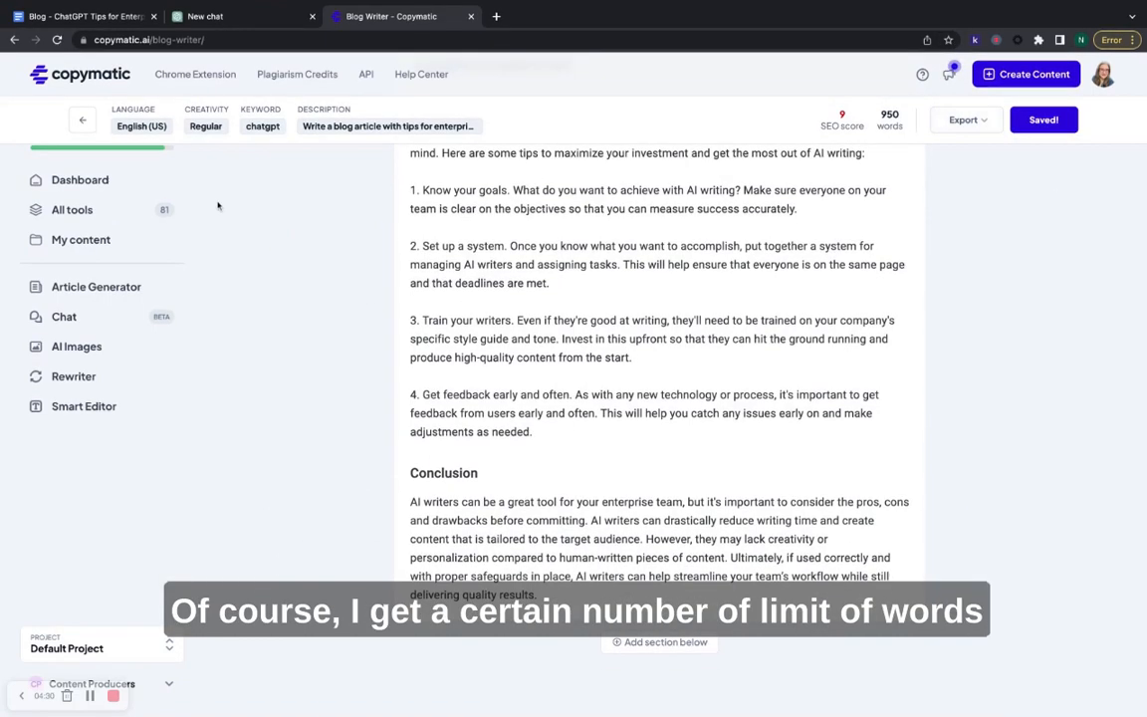
scroll(218, 205, up, 10)
scroll(218, 205, up, 6)
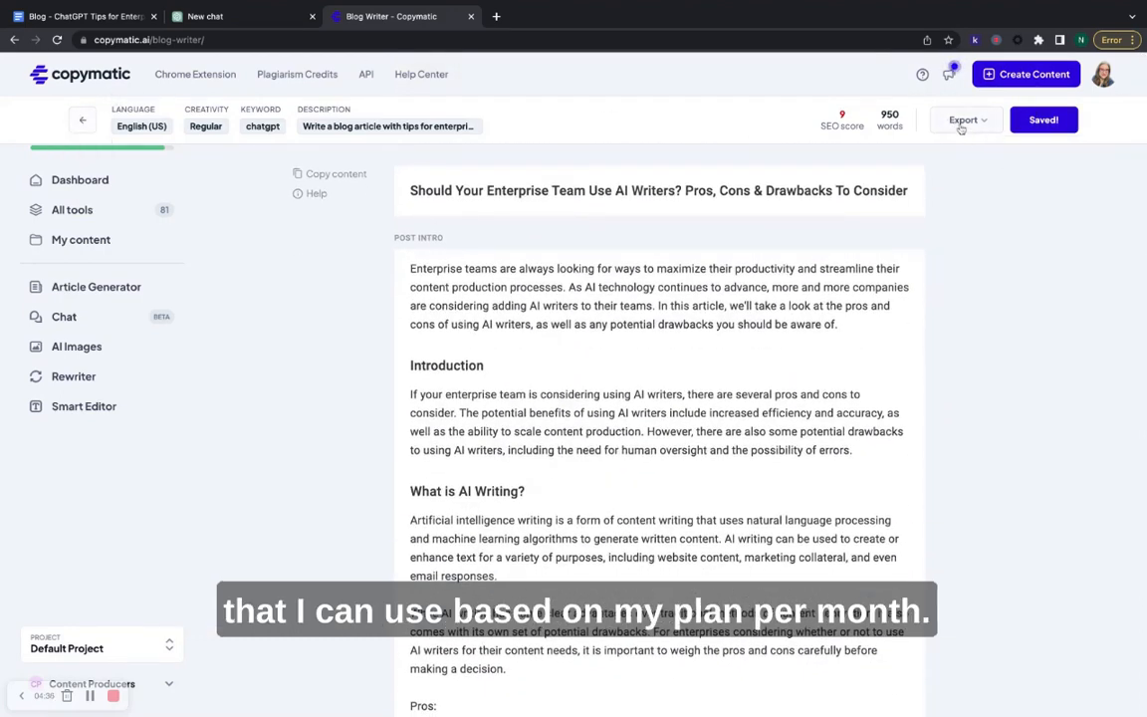
double_click(889, 114)
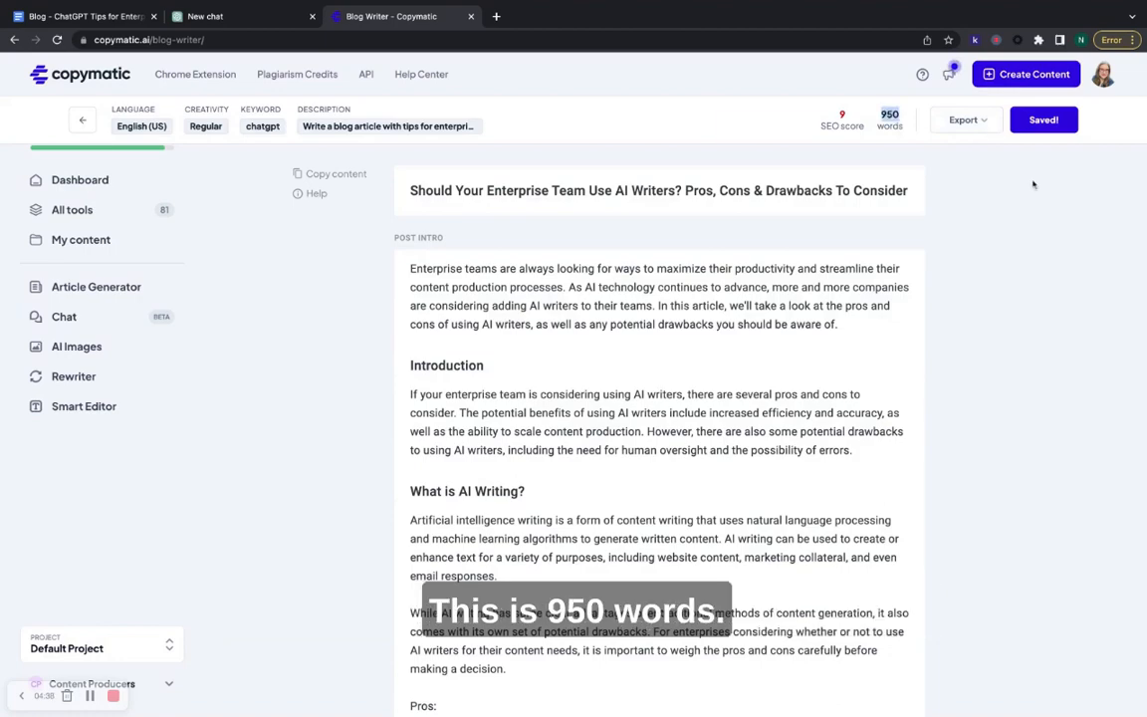
Copy the finished article from Copymatic and paste it without formatting under the "Copymatic's result" line in the Google Docs document
click(966, 120)
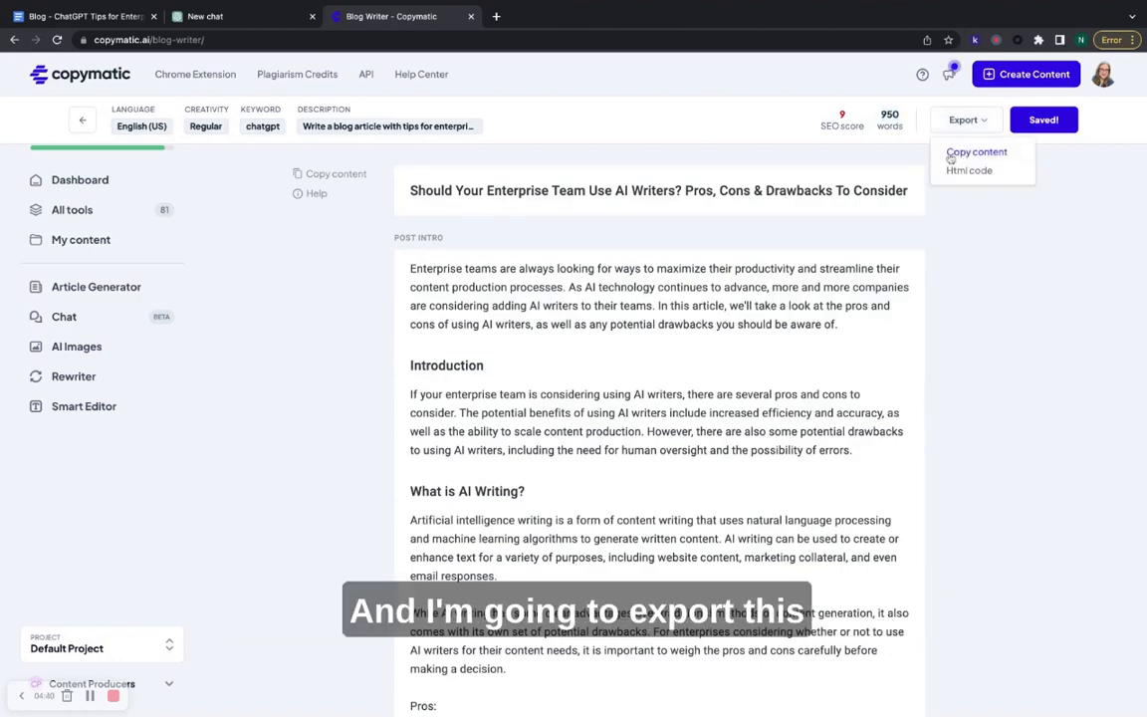
click(951, 157)
click(578, 468)
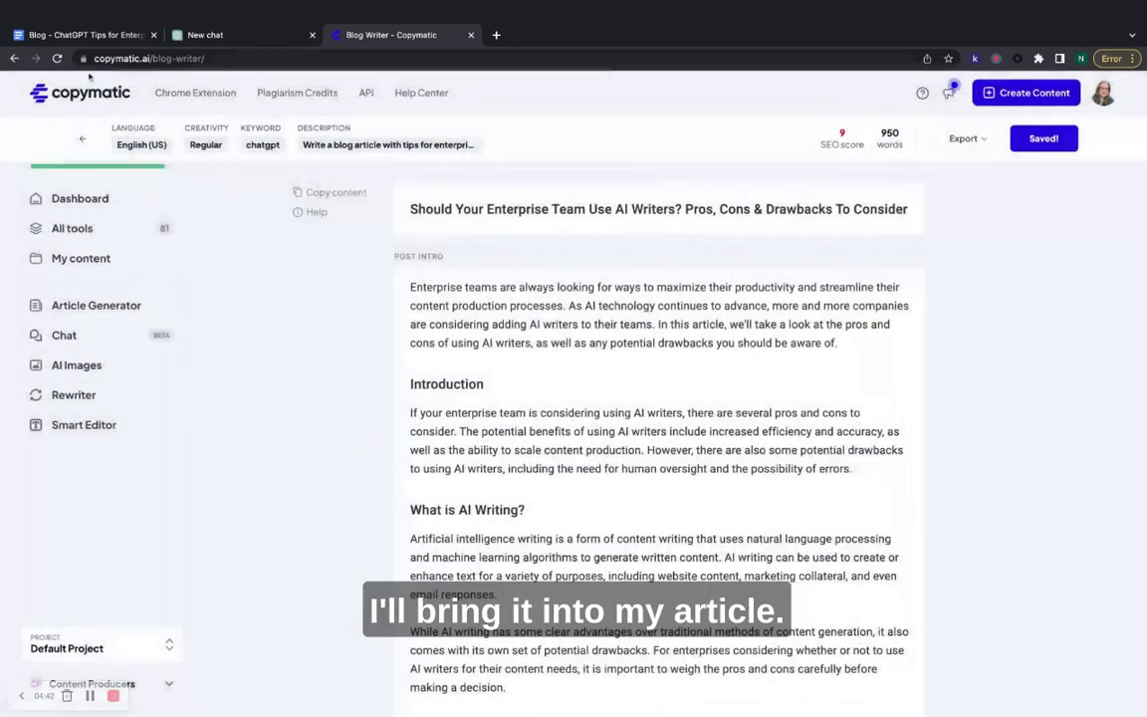
click(85, 35)
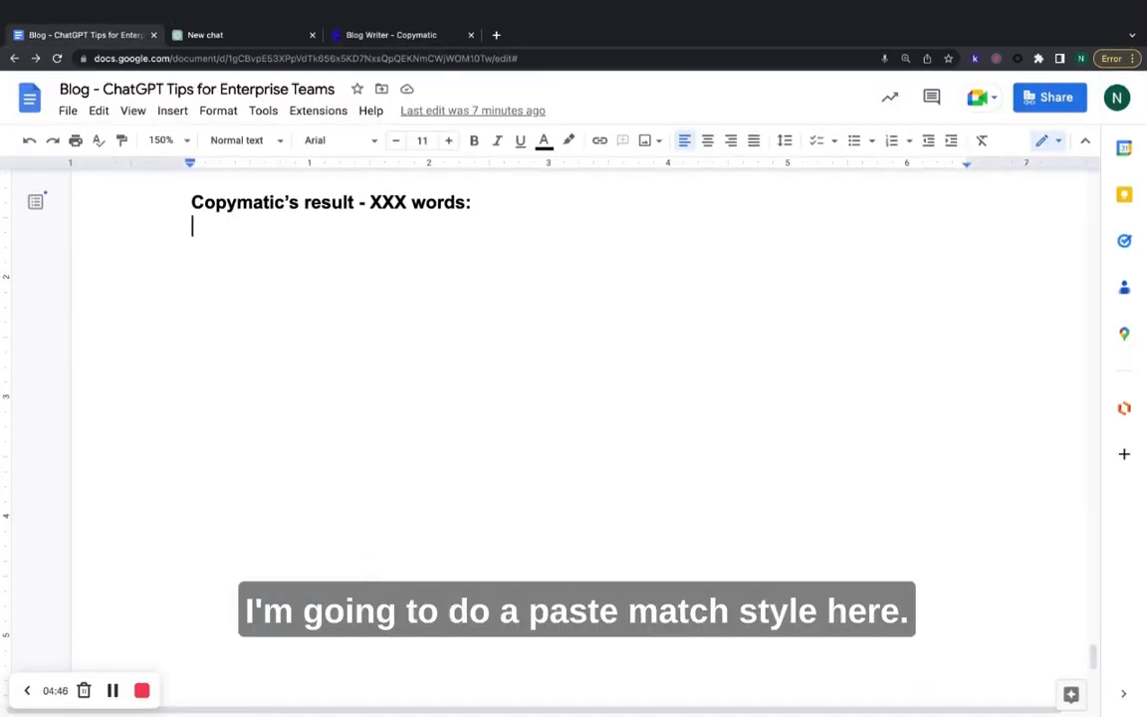
key(super+shift+v)
scroll(578, 398, up, 10)
scroll(502, 391, up, 10)
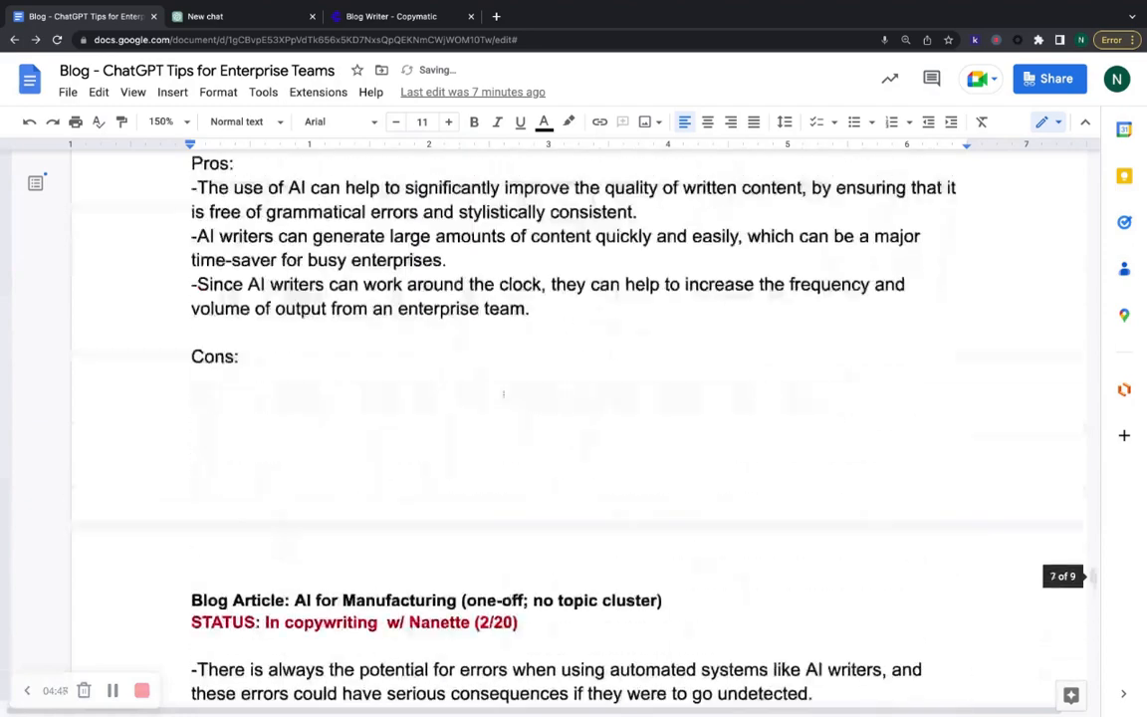
Recheck the article's word count in Copymatic and replace the XXX placeholder in the document's "Copymatic's result" line with 950
click(386, 18)
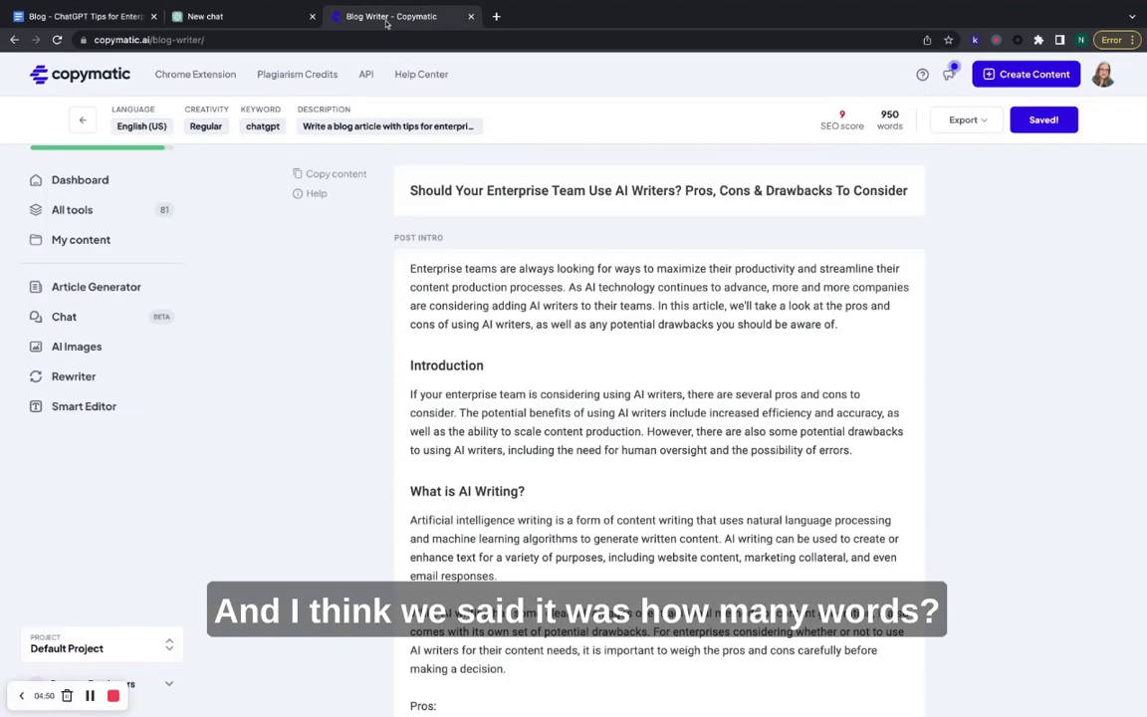
click(109, 18)
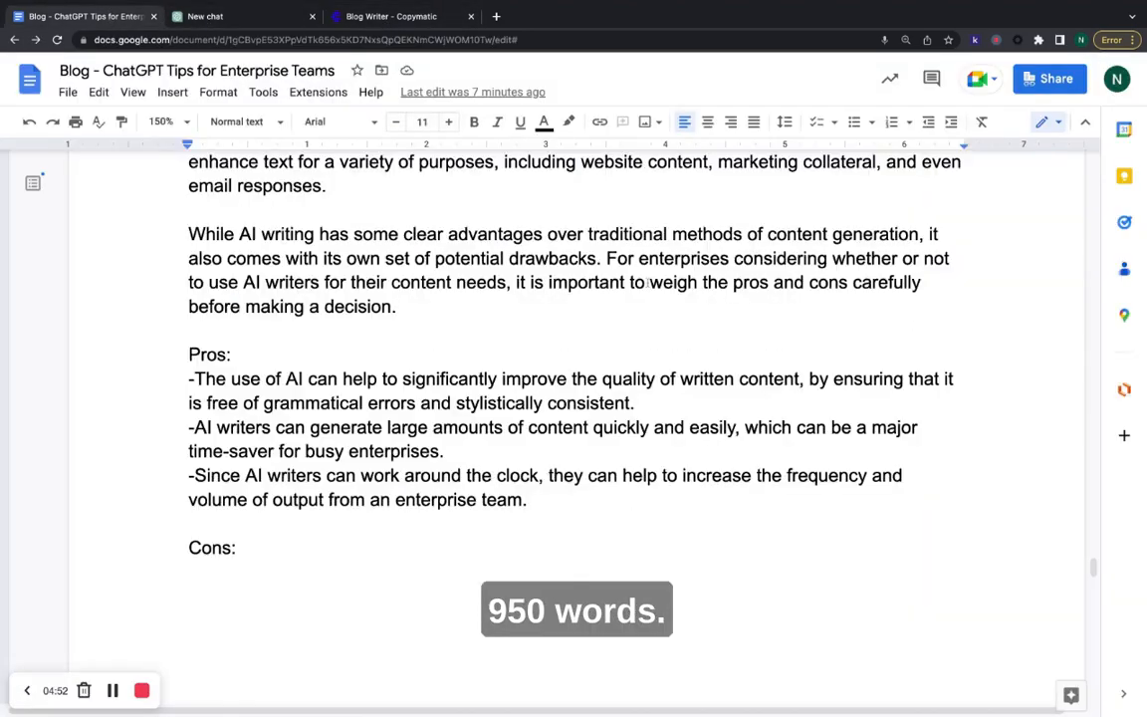
scroll(648, 286, up, 10)
scroll(648, 286, up, 2)
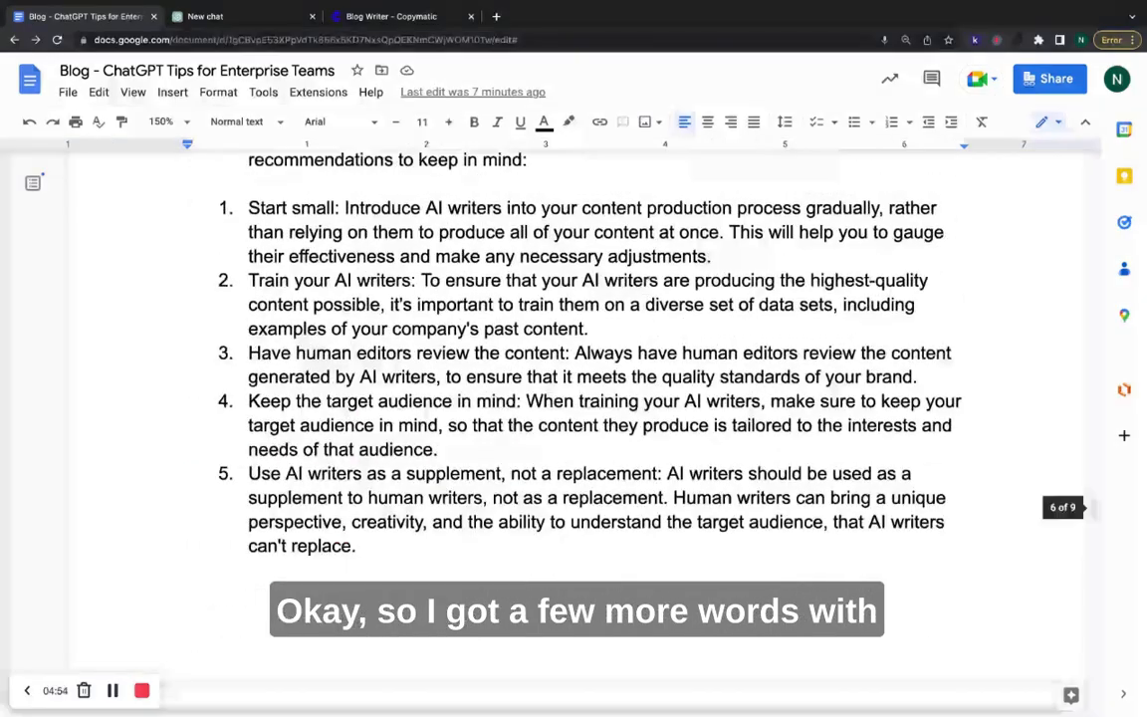
scroll(648, 285, down, 3)
scroll(648, 285, up, 6)
scroll(648, 286, up, 9)
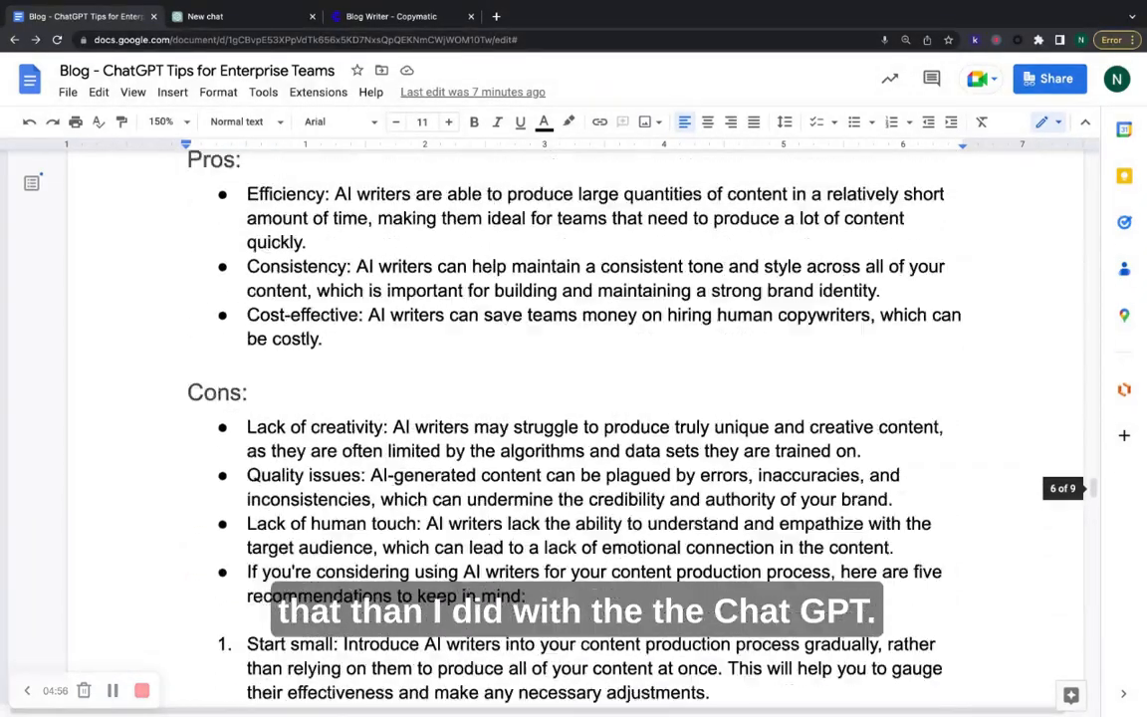
scroll(648, 286, down, 15)
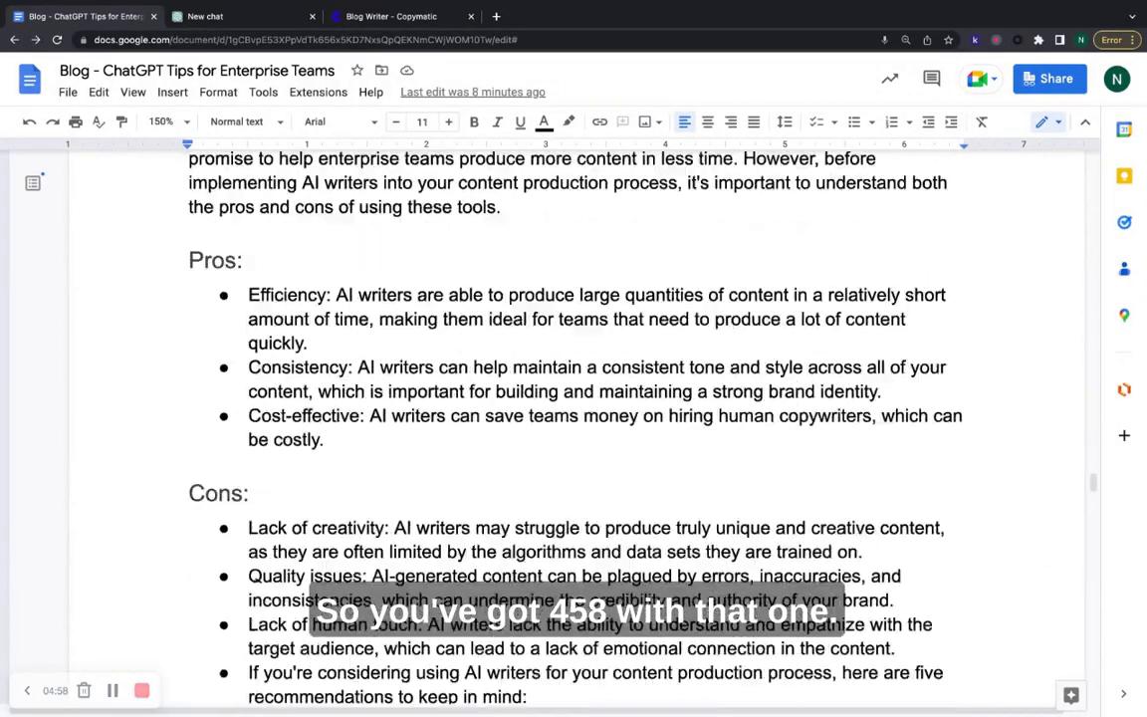
scroll(471, 283, down, 8)
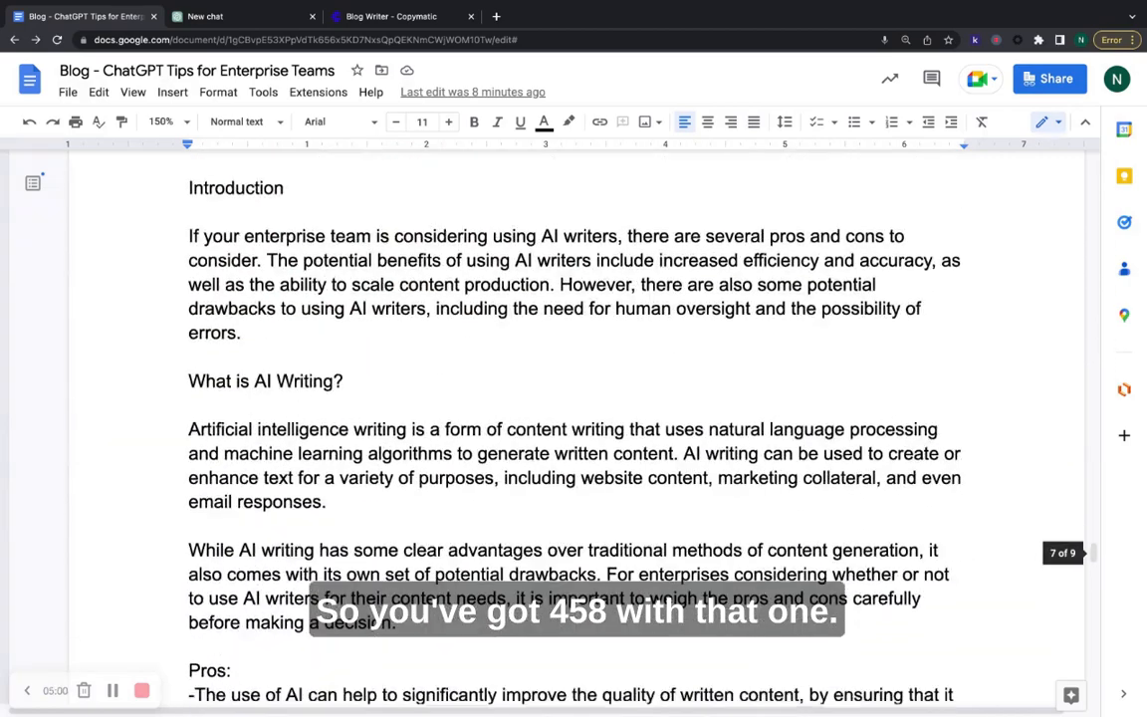
scroll(471, 284, up, 7)
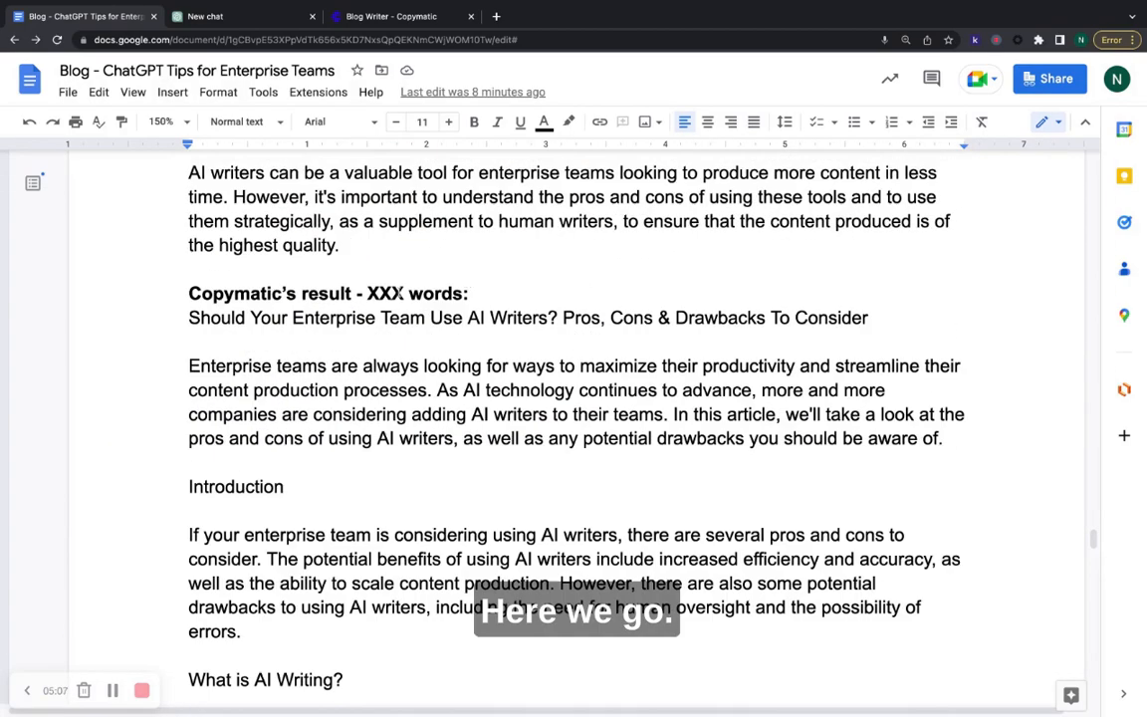
double_click(400, 293)
text(950)
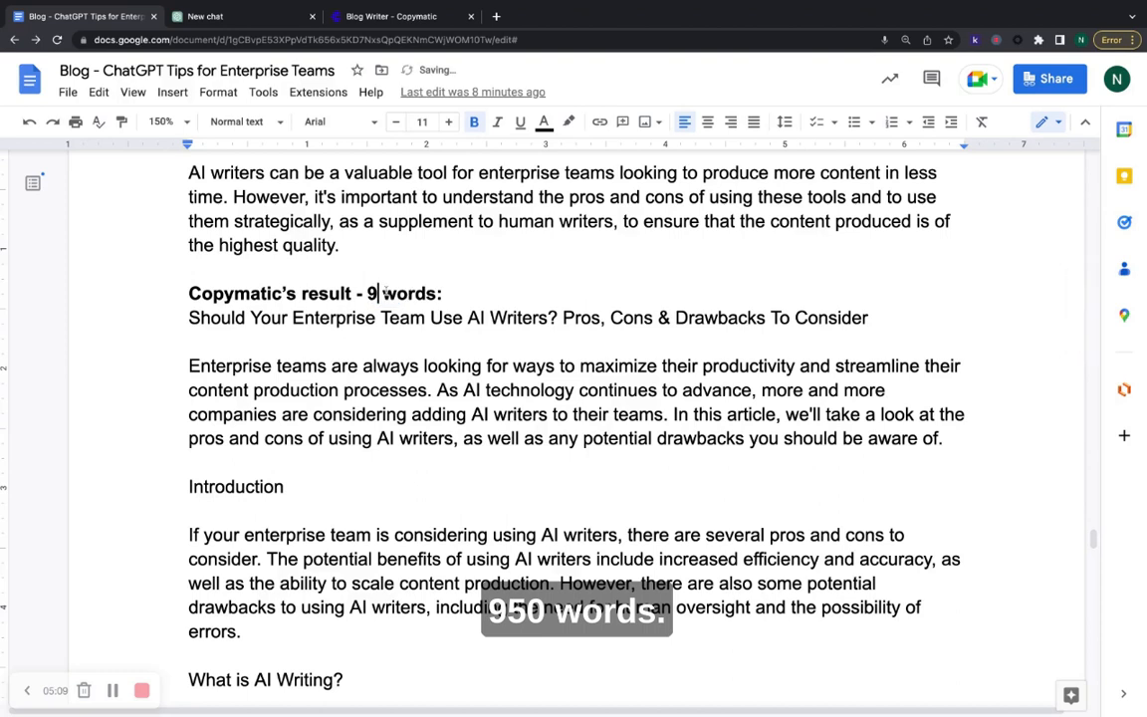
Format the title line "Should Your Enterprise Team Use AI Writers? Pros, Cons & Drawbacks To Consider" as Heading 2
double_click(240, 318)
triple_click(240, 318)
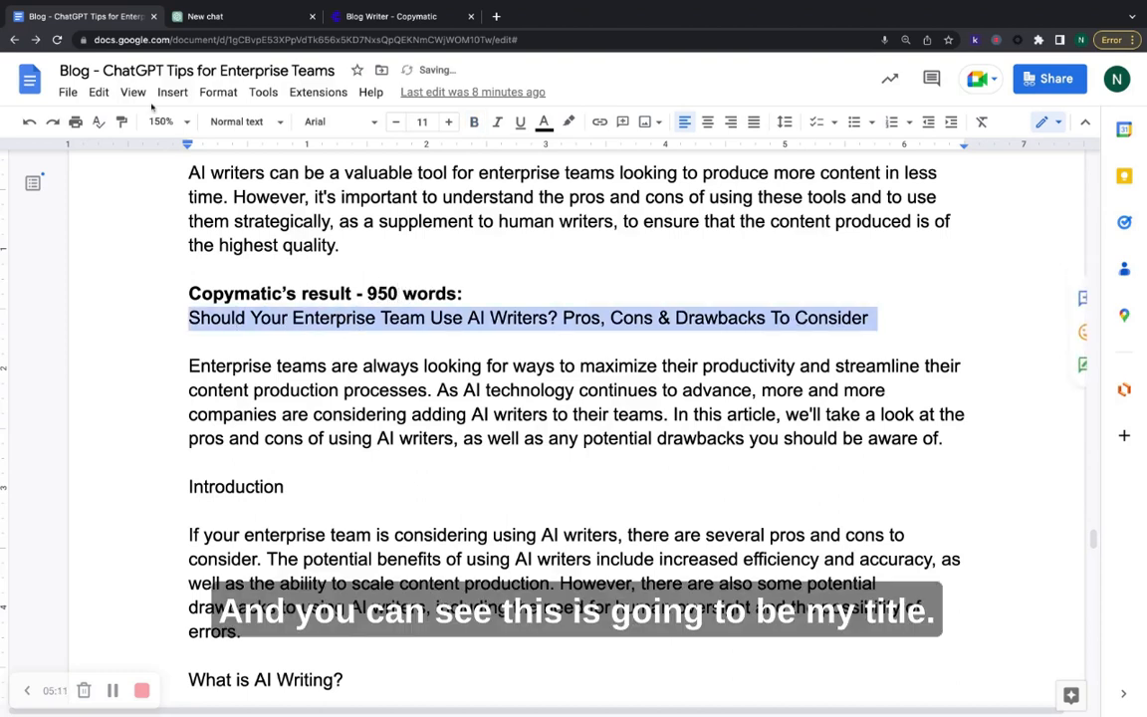
click(236, 121)
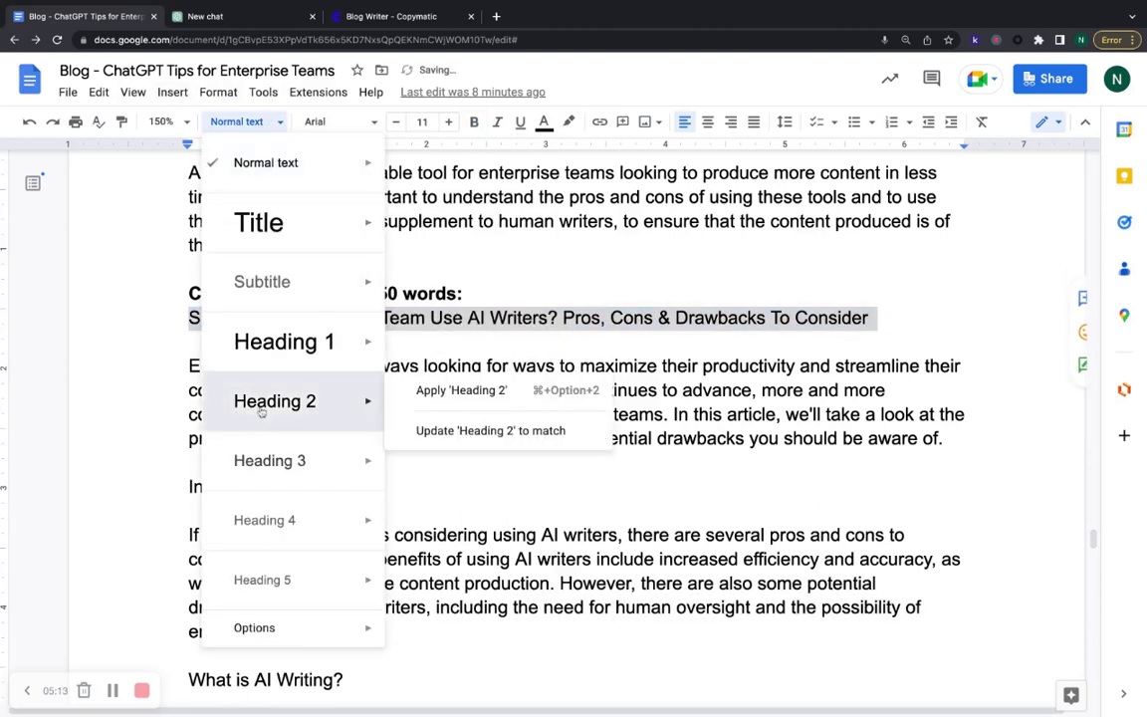
click(260, 411)
click(450, 471)
Review the pasted Copymatic article from its intro through the "Pros" list for writing quality and repetitive text
scroll(428, 396, down, 2)
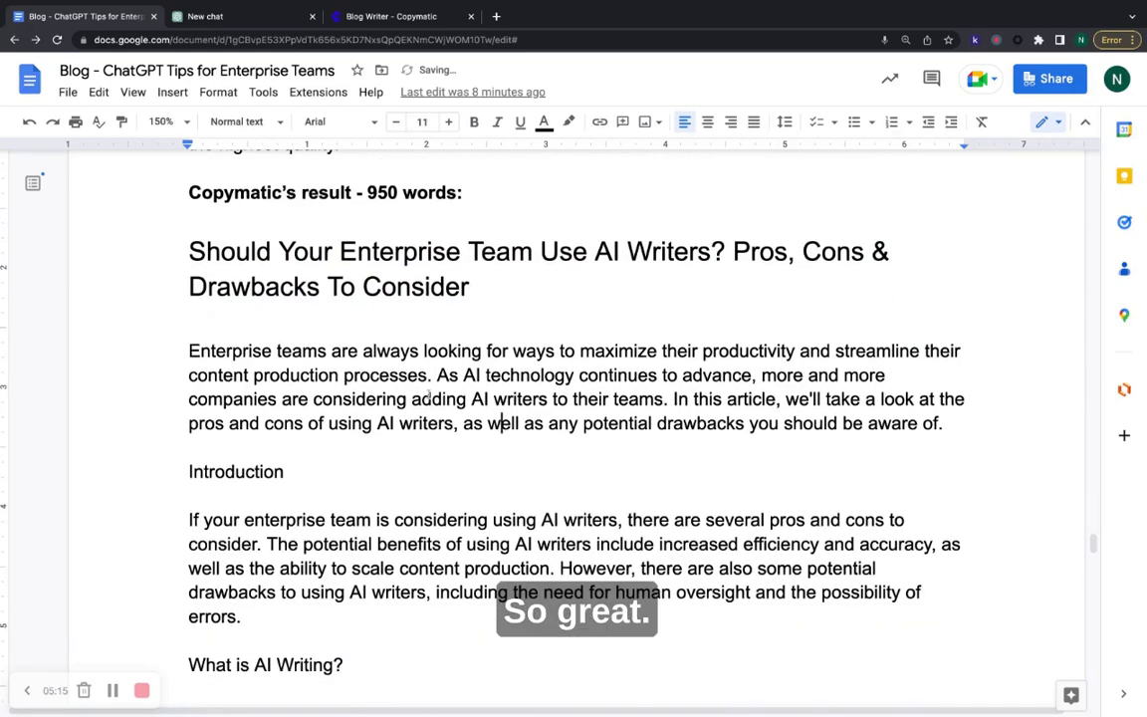
scroll(428, 395, down, 3)
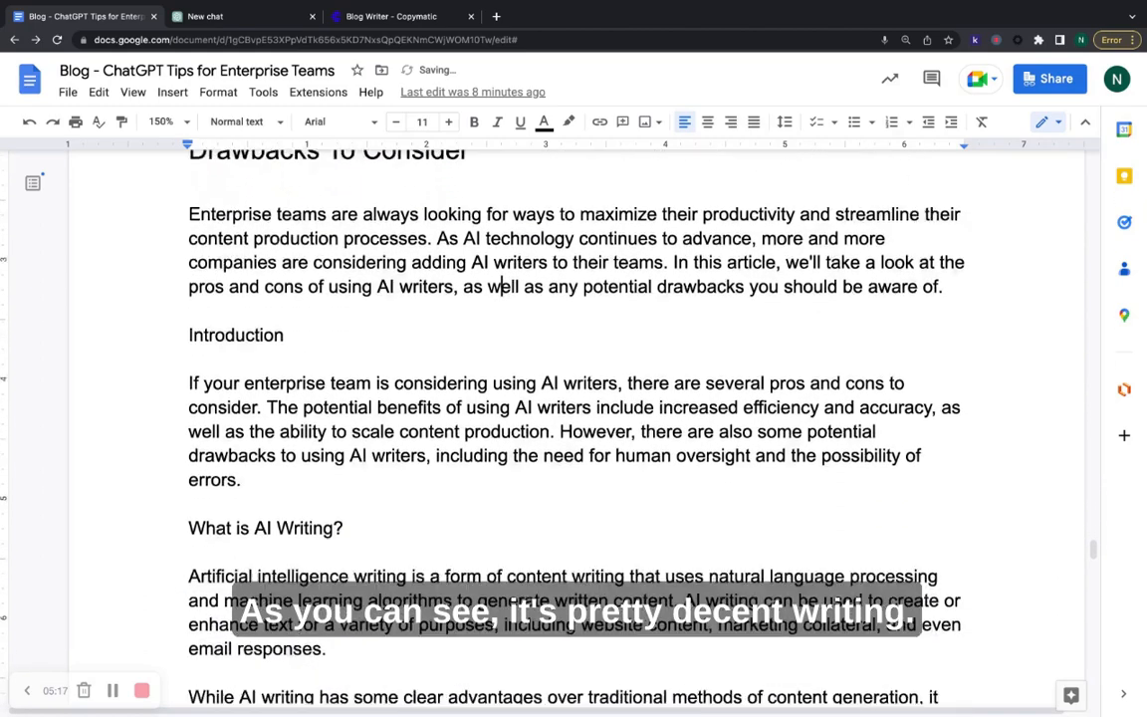
scroll(578, 418, down, 6)
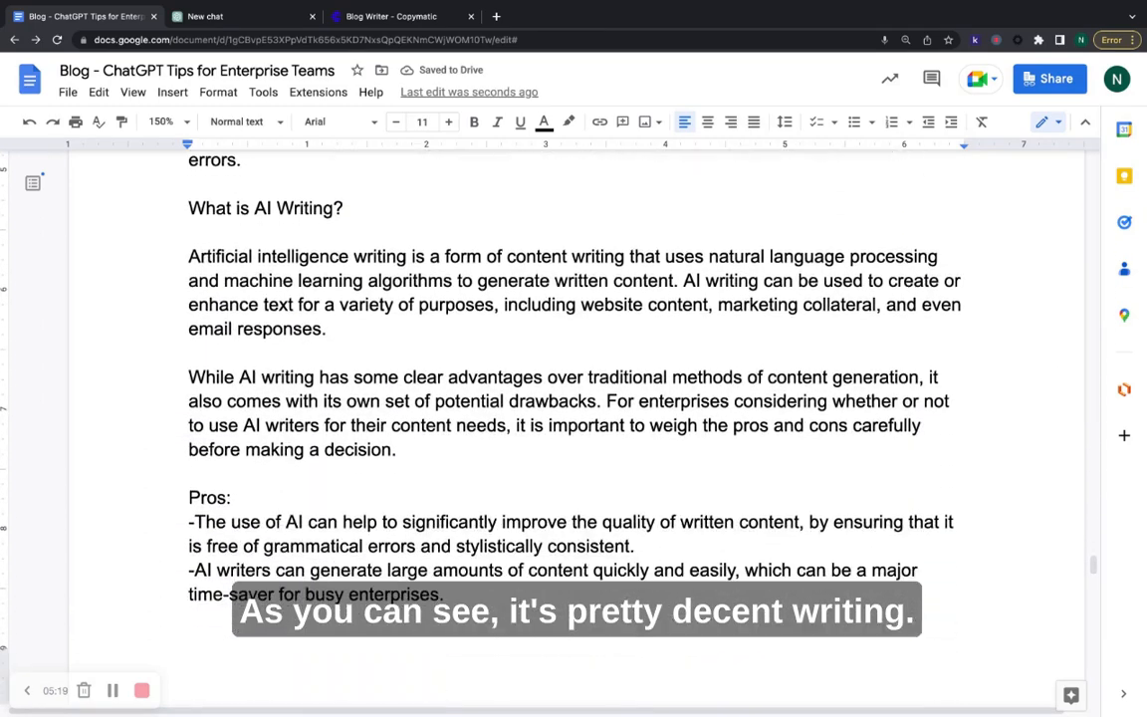
scroll(577, 398, down, 2)
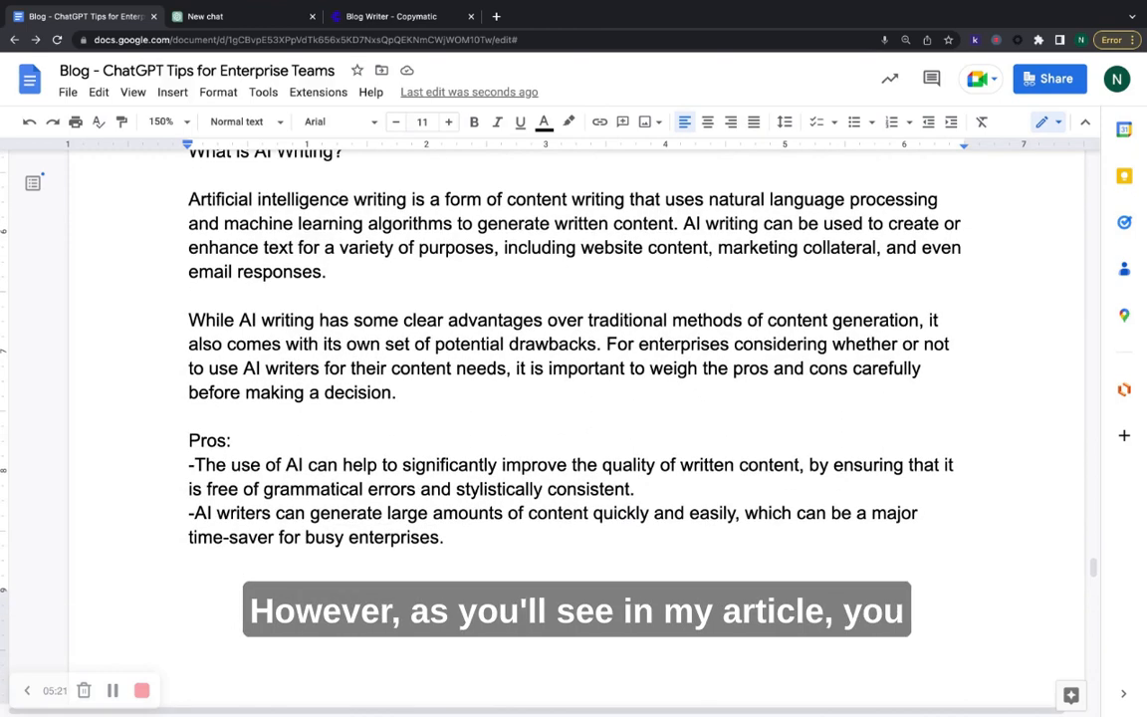
scroll(578, 398, down, 3)
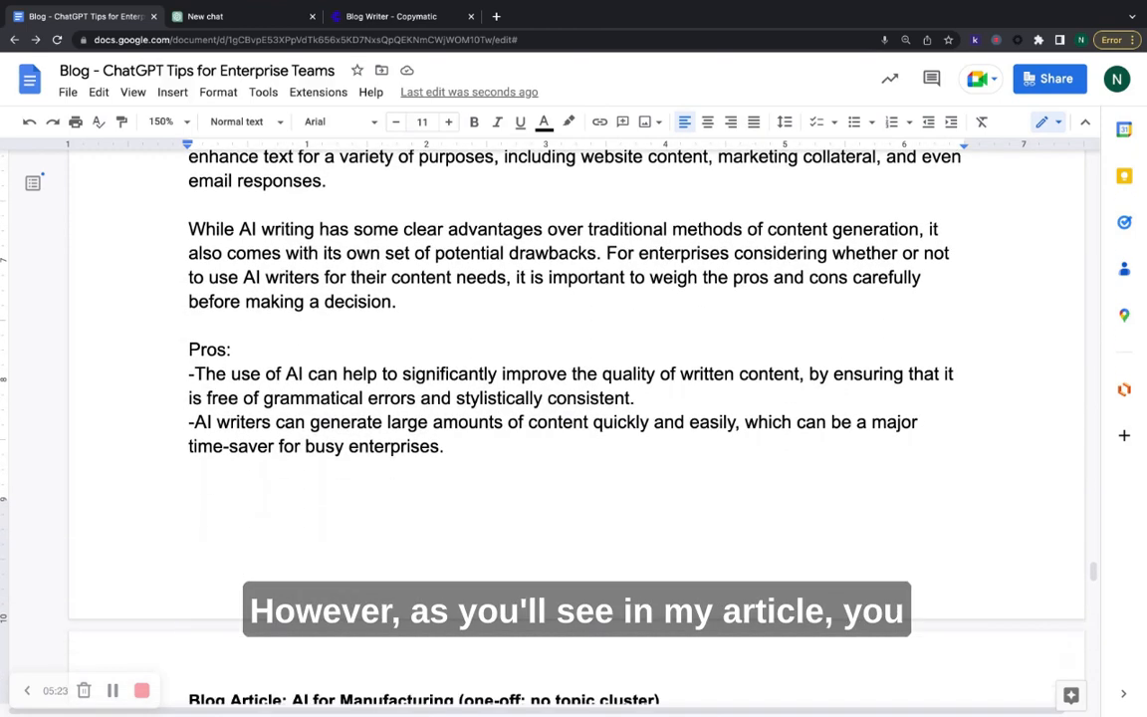
scroll(577, 398, up, 4)
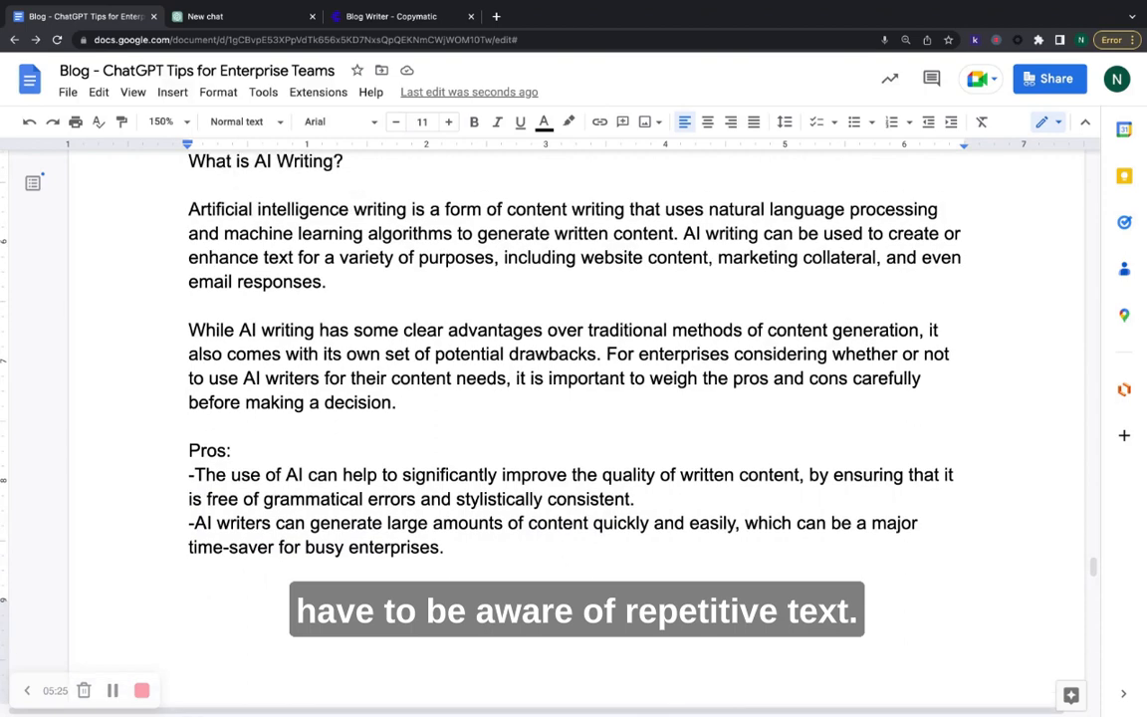
scroll(578, 398, down, 1)
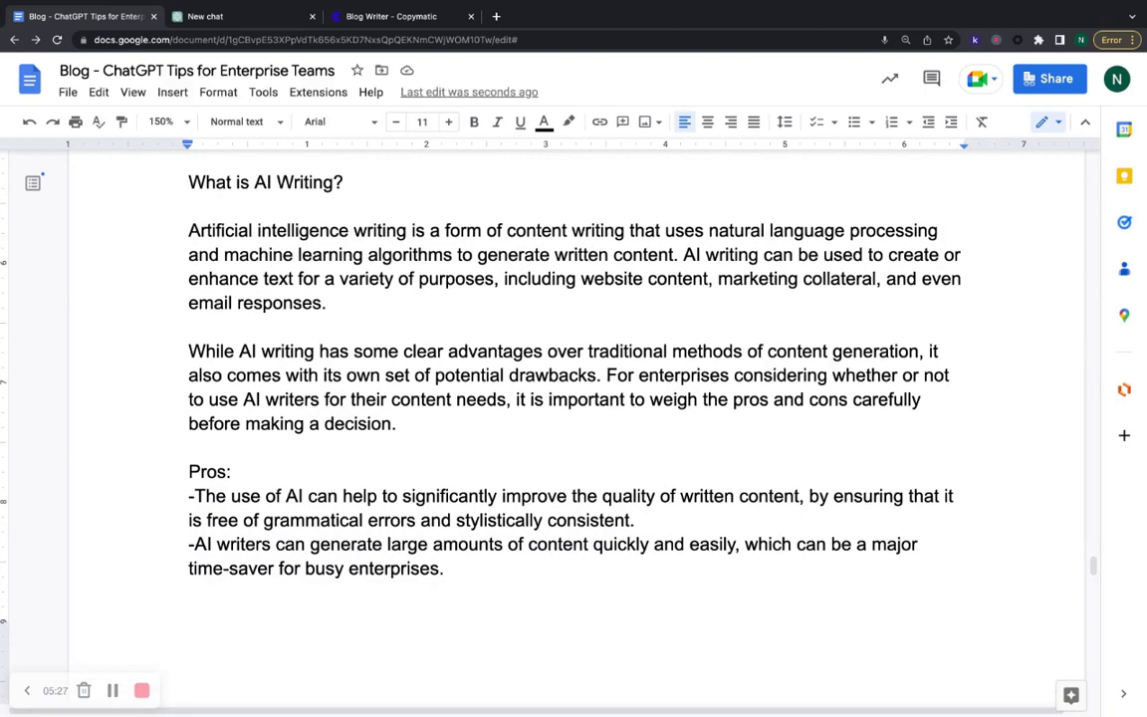